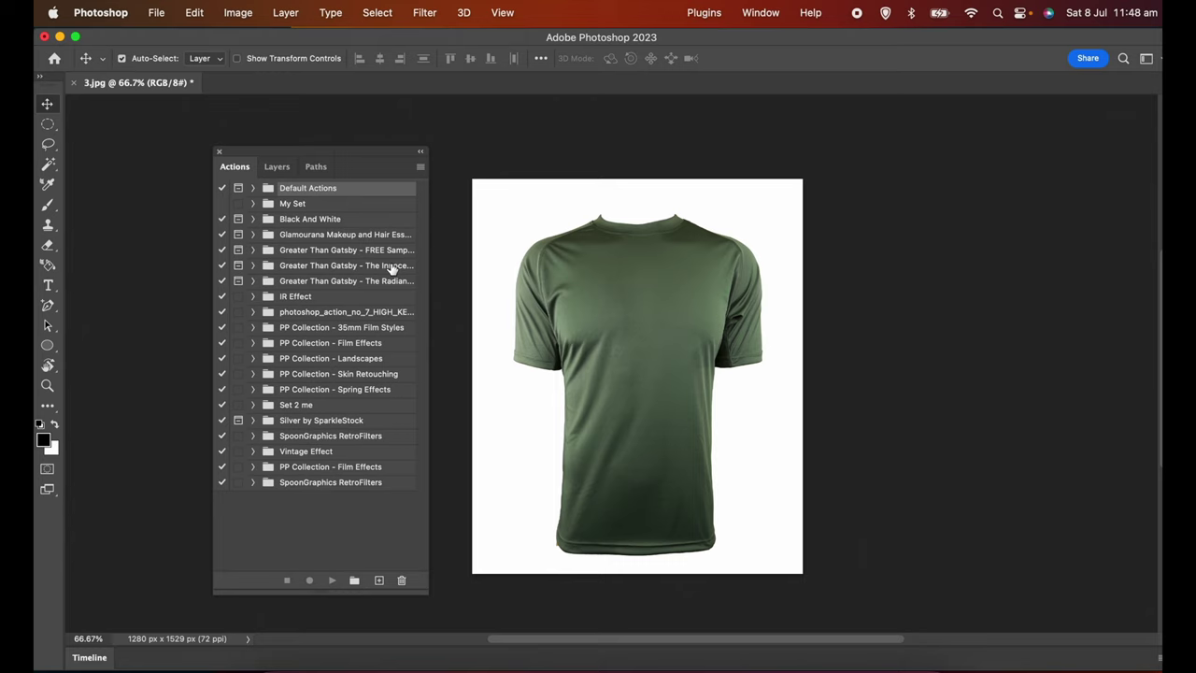
Shift the action sets list slightly left beside the open 3.jpg T-shirt photo
{"action": "left_click_drag", "start_coordinate": [257, 154], "coordinate": [236, 153]}
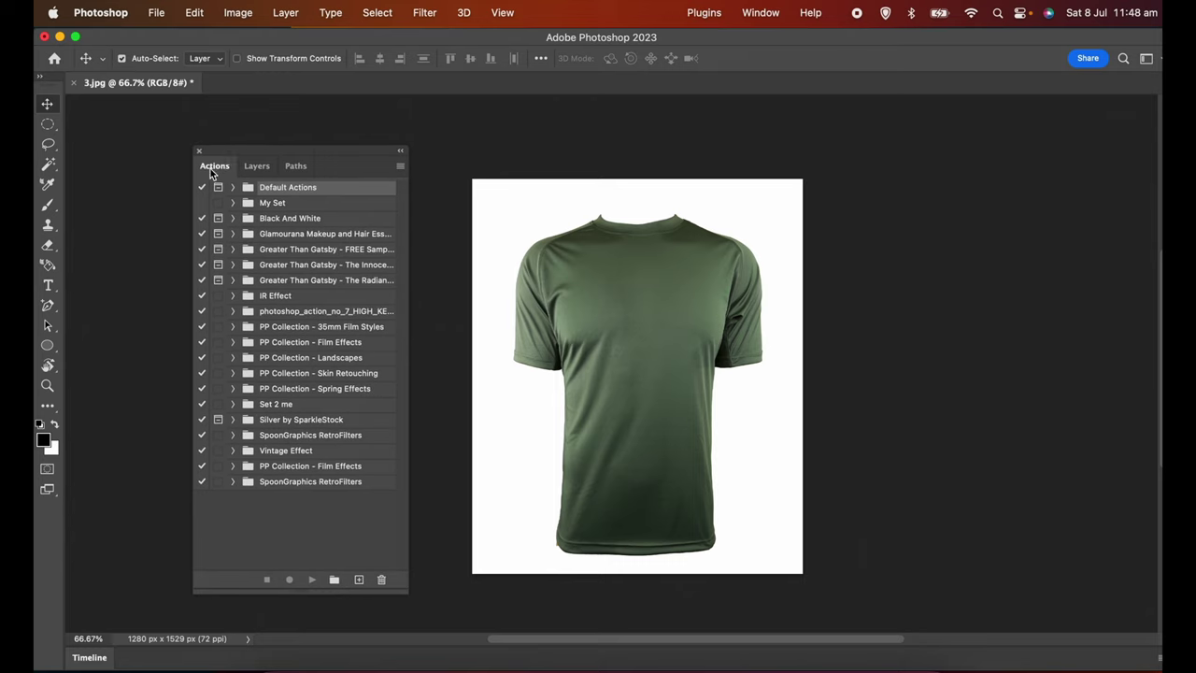
{"action": "left_click", "coordinate": [761, 12]}
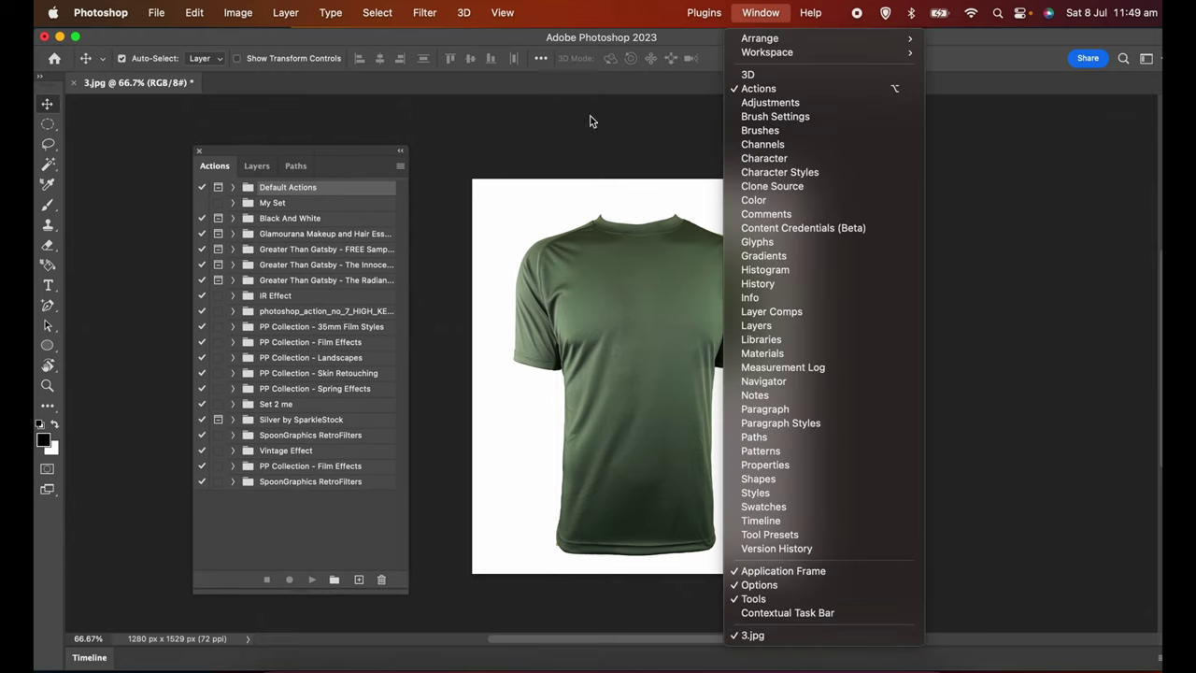
{"action": "left_click", "coordinate": [279, 166]}
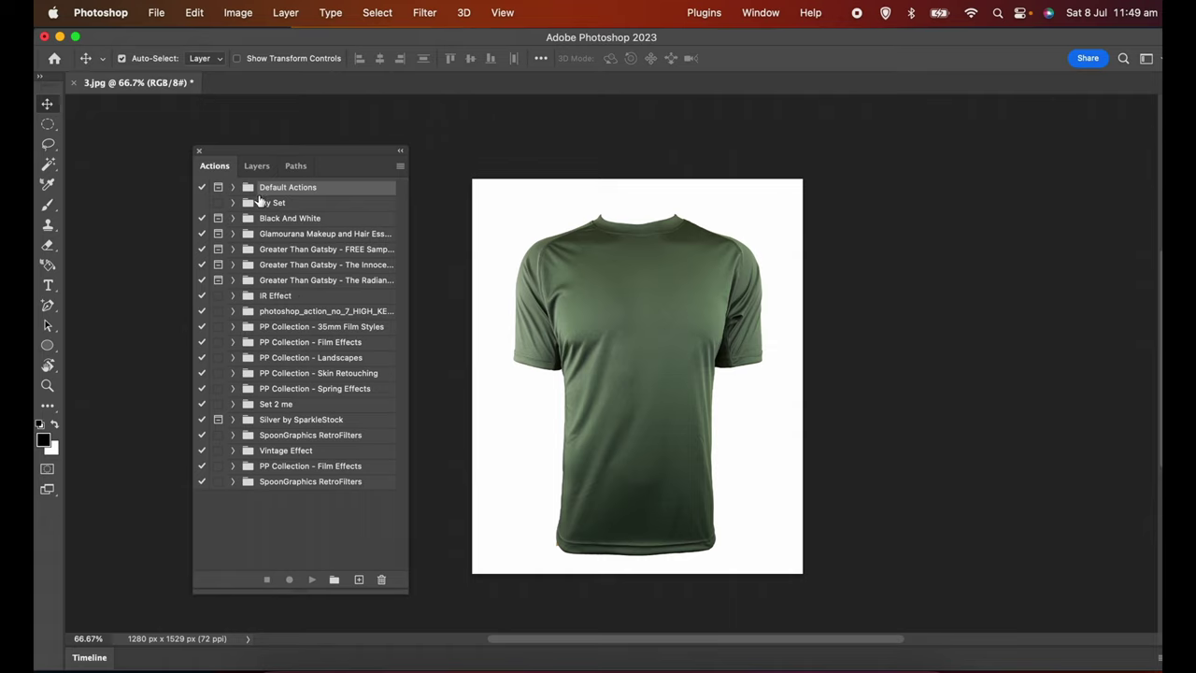
Add a new action set named 'Clipping Path', correcting the misspelt name before confirming
{"action": "left_click", "coordinate": [334, 581]}
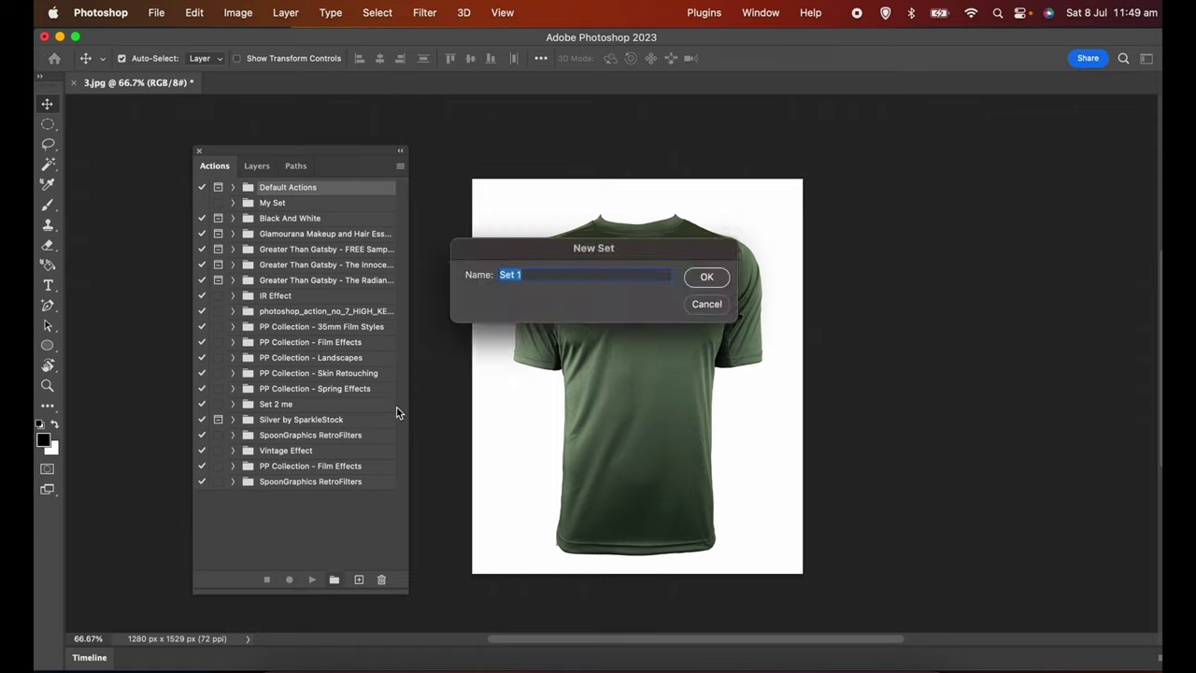
{"action": "type", "text": "Cliopping"}
{"action": "key", "text": "BackSpace"}
{"action": "key", "text": "BackSpace"}
{"action": "key", "text": "BackSpace"}
{"action": "key", "text": "BackSpace"}
{"action": "key", "text": "BackSpace"}
{"action": "key", "text": "BackSpace"}
{"action": "key", "text": "BackSpace"}
{"action": "type", "text": "ipping"}
{"action": "key", "text": "BackSpace"}
{"action": "key", "text": "BackSpace"}
{"action": "key", "text": "BackSpace"}
{"action": "type", "text": "ing Path"}
{"action": "left_click", "coordinate": [707, 277]}
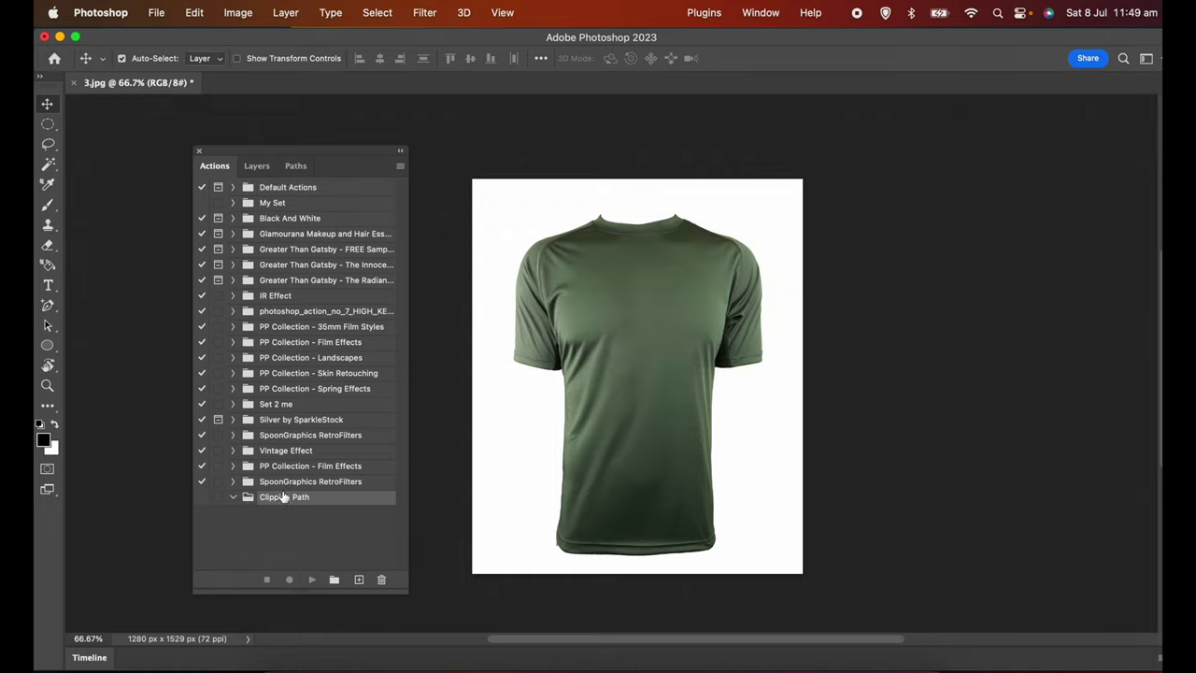
Name the new action 'Clipping Path' and keep it in the Clipping Path set
{"action": "left_click", "coordinate": [361, 580]}
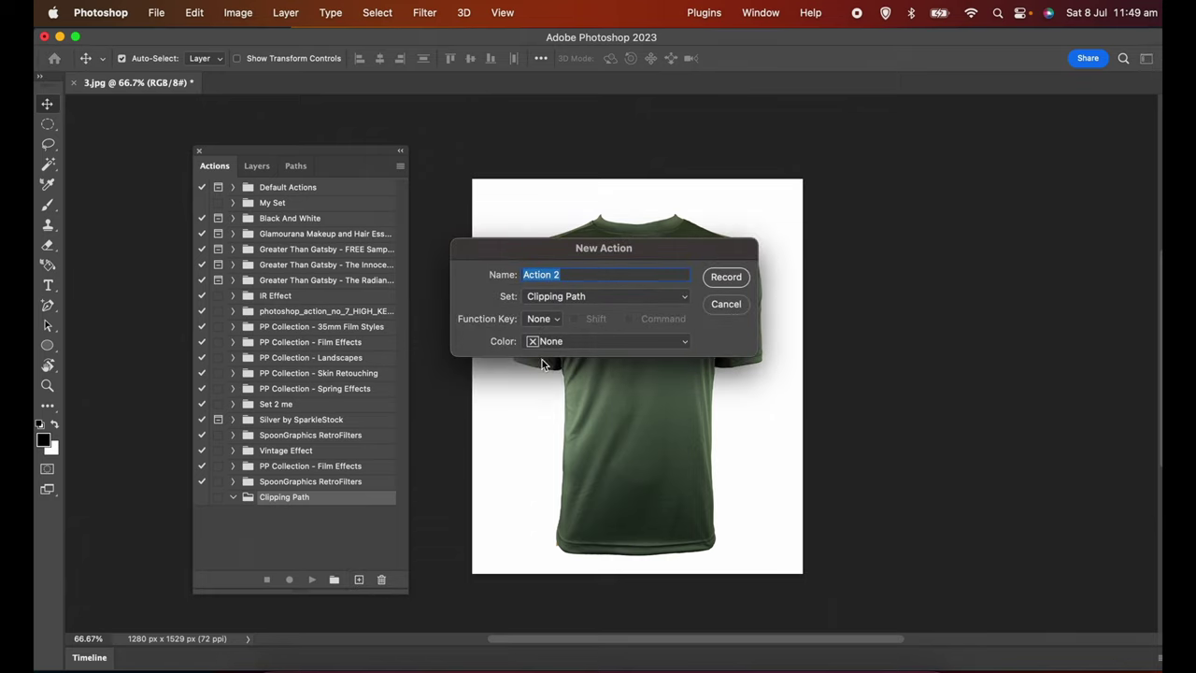
{"action": "type", "text": "Clipping Path"}
{"action": "left_click", "coordinate": [577, 296]}
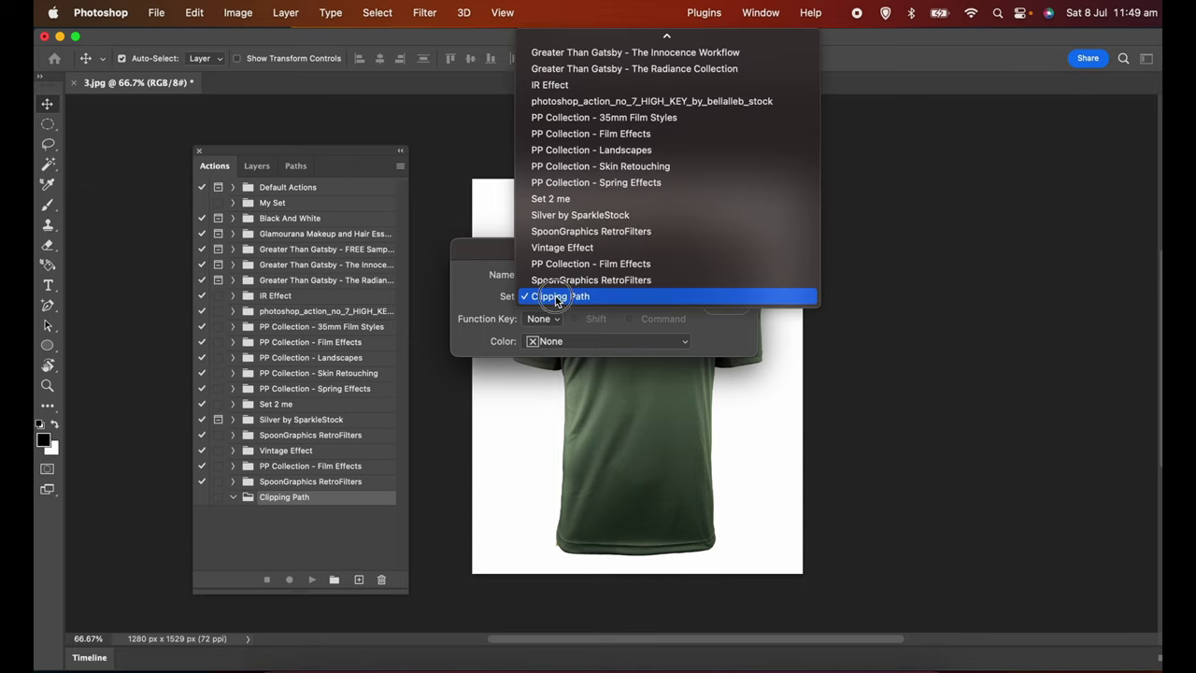
{"action": "left_click", "coordinate": [555, 297]}
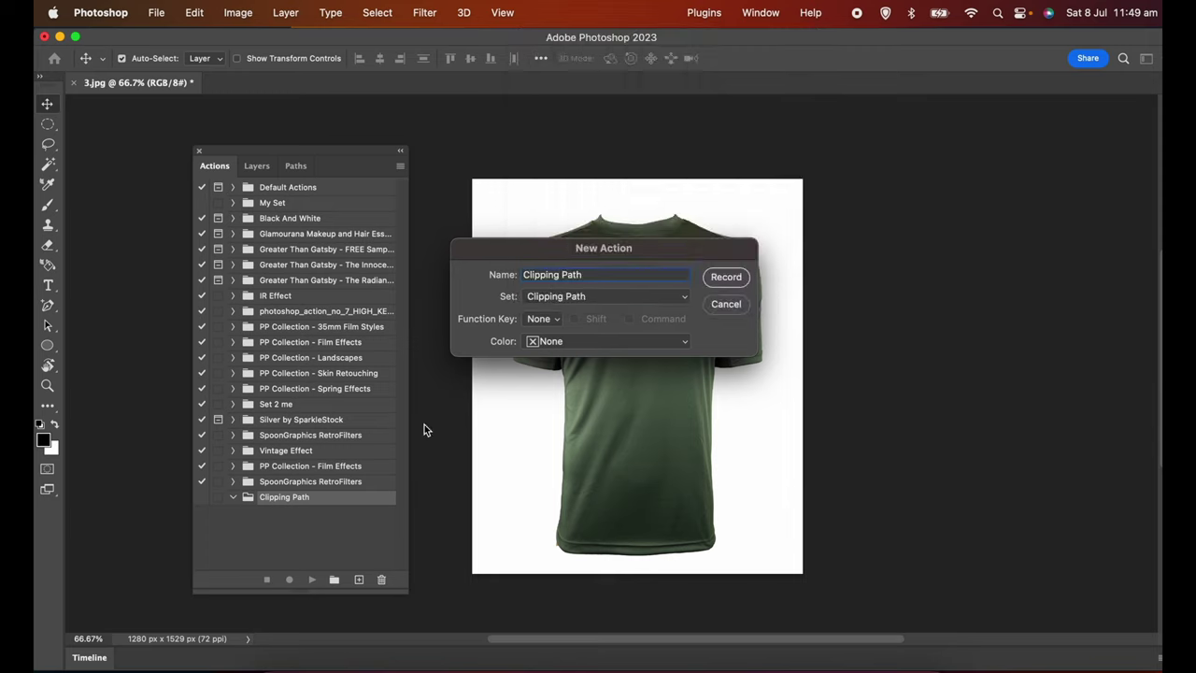
Leave the action with no function key, colour it Red, and start recording
{"action": "left_click", "coordinate": [555, 323]}
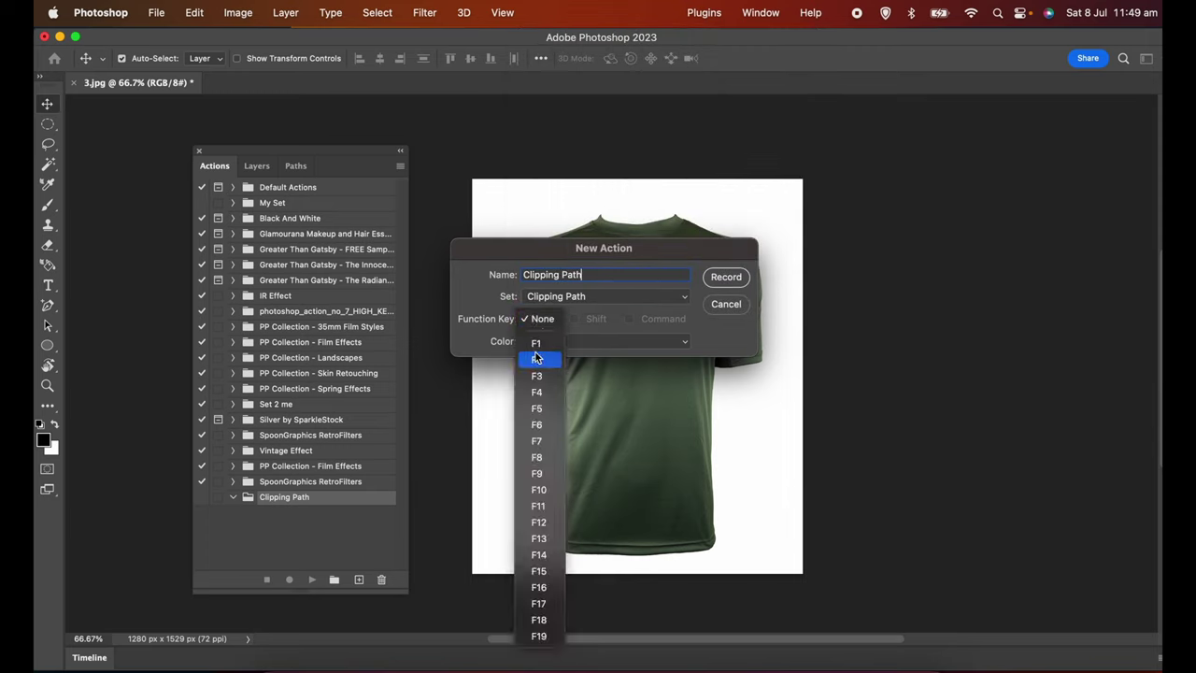
{"action": "left_click", "coordinate": [536, 343]}
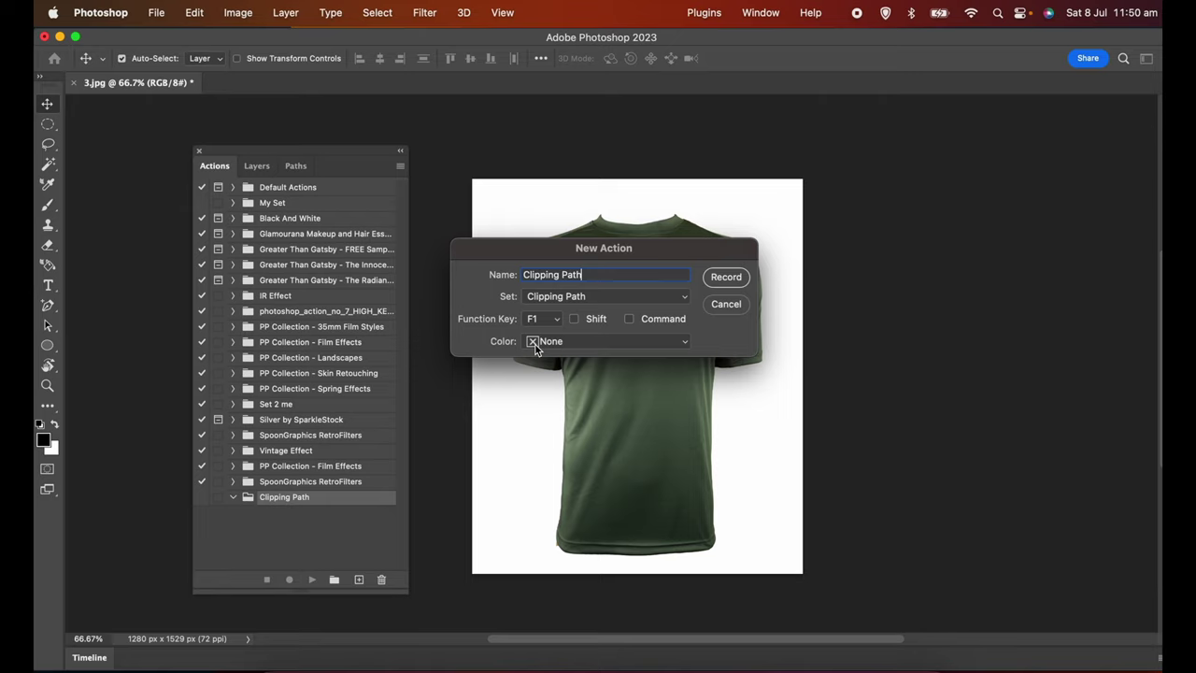
{"action": "left_click", "coordinate": [573, 319]}
{"action": "left_click", "coordinate": [629, 319]}
{"action": "left_click", "coordinate": [558, 321]}
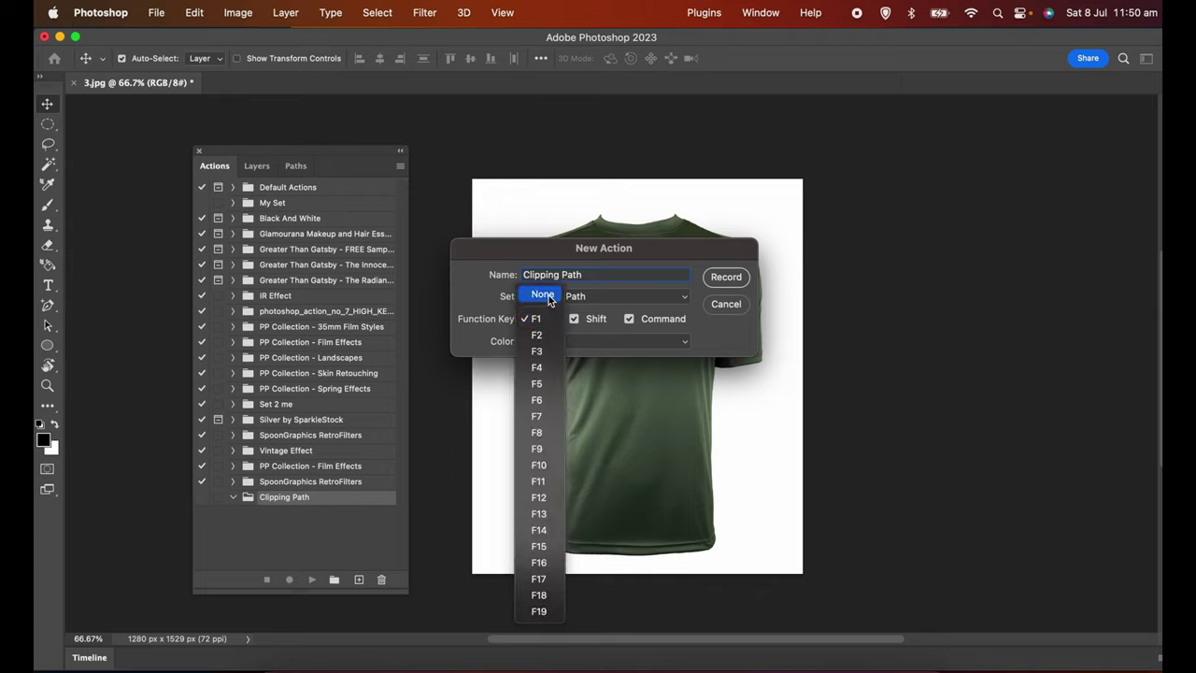
{"action": "left_click", "coordinate": [548, 295]}
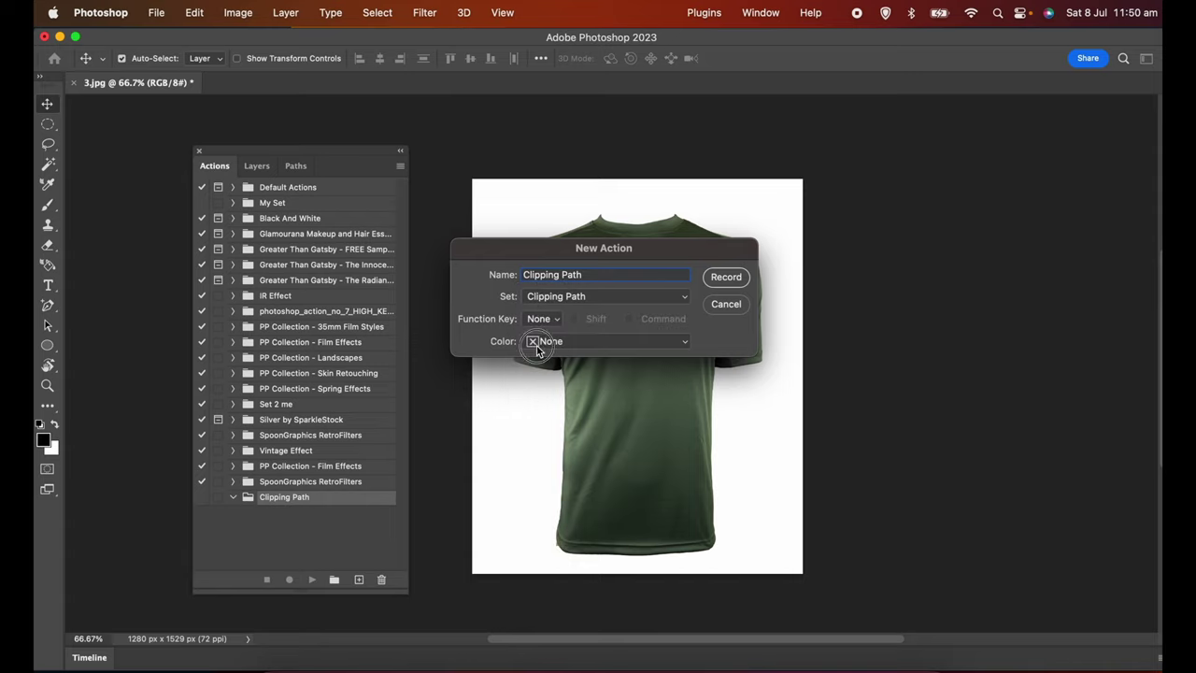
{"action": "left_click", "coordinate": [536, 346]}
{"action": "left_click", "coordinate": [564, 363]}
{"action": "left_click", "coordinate": [726, 278]}
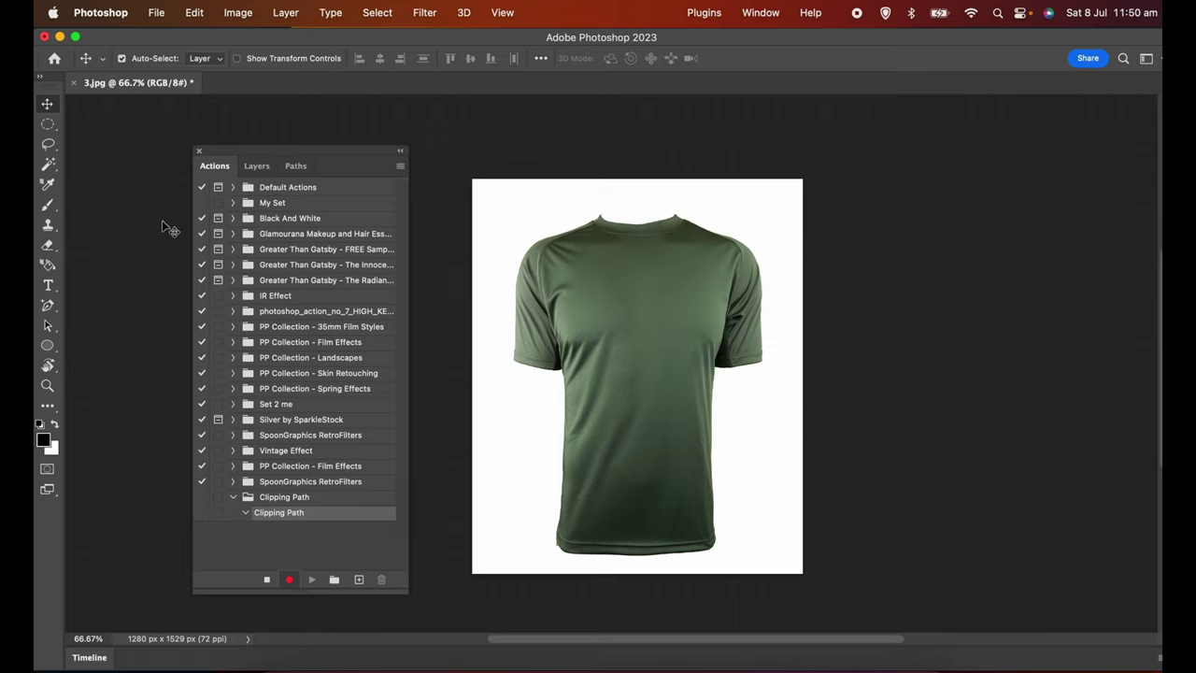
Record Magic Wand, Select Subject and Make Work Path on the T-shirt, then stop recording
{"action": "left_click", "coordinate": [49, 164]}
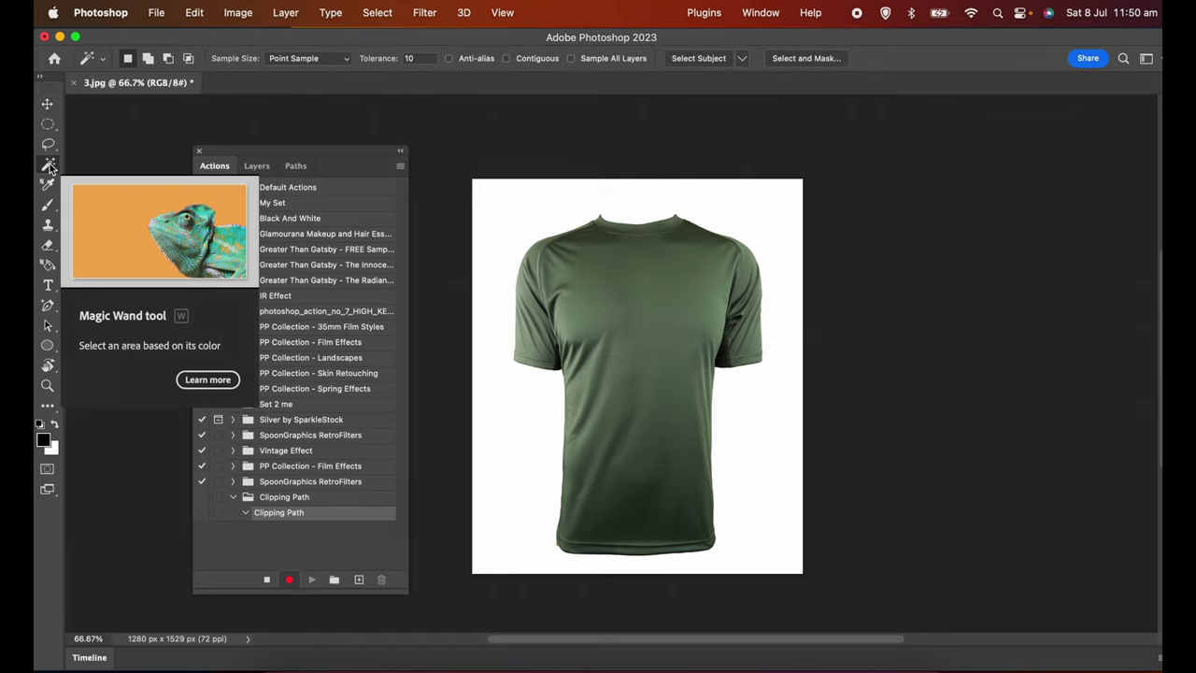
{"action": "left_click", "coordinate": [697, 60]}
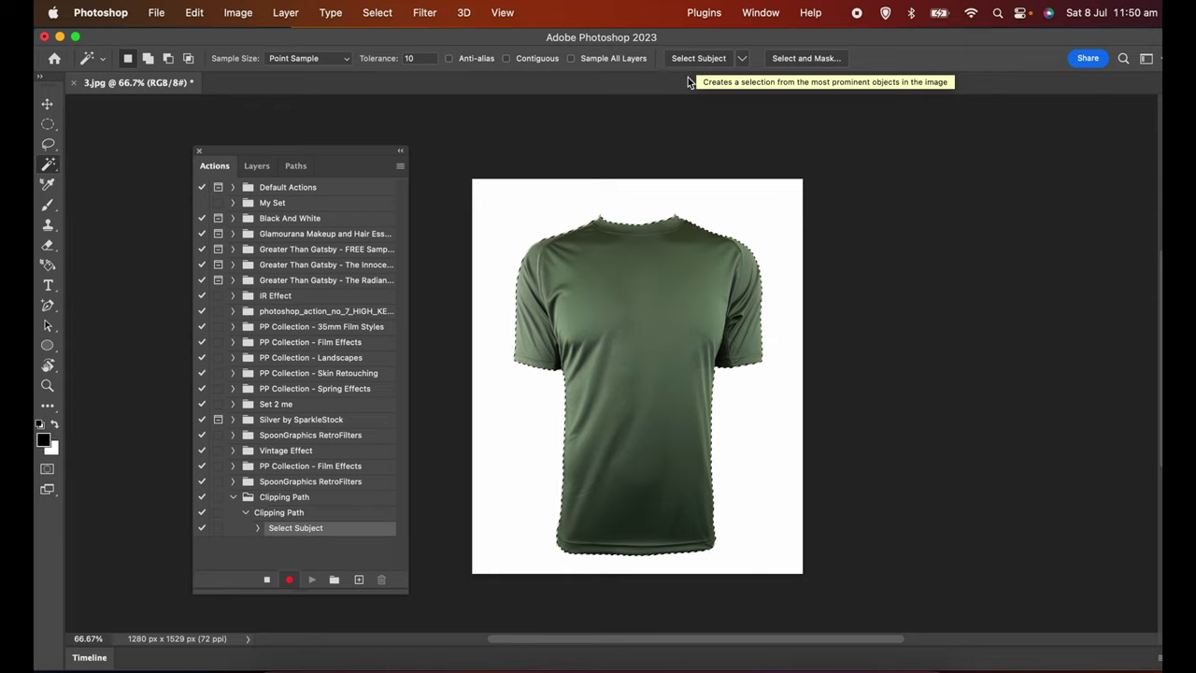
{"action": "left_click", "coordinate": [296, 165]}
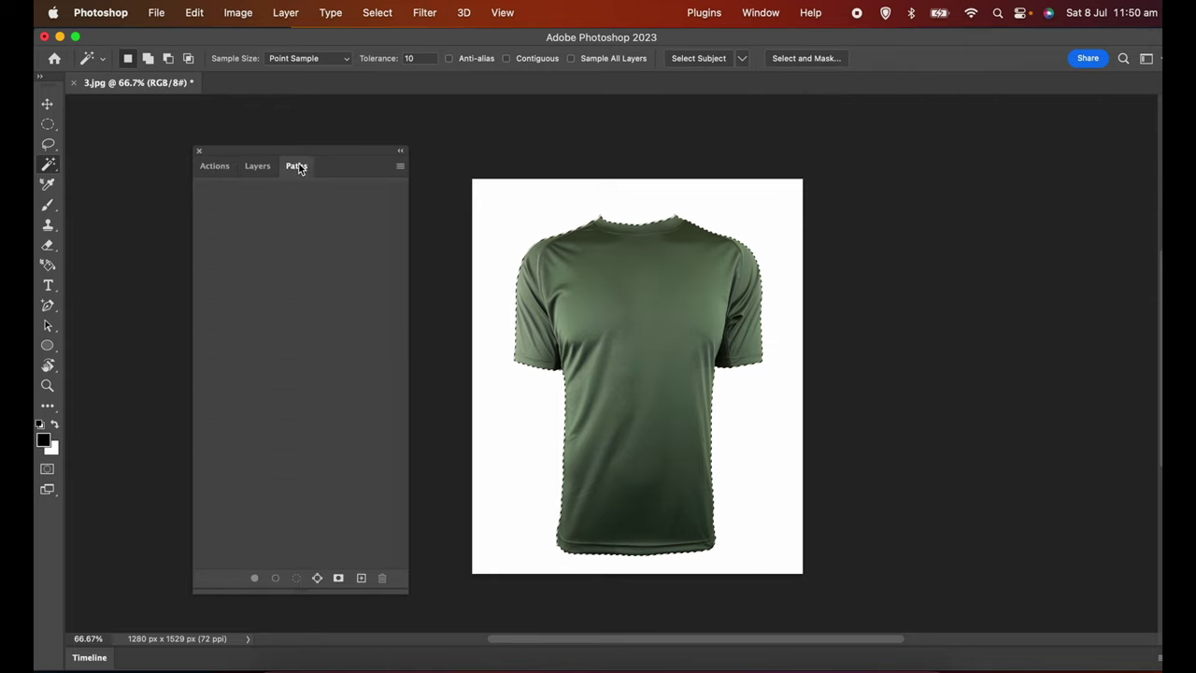
{"action": "left_click", "coordinate": [318, 578]}
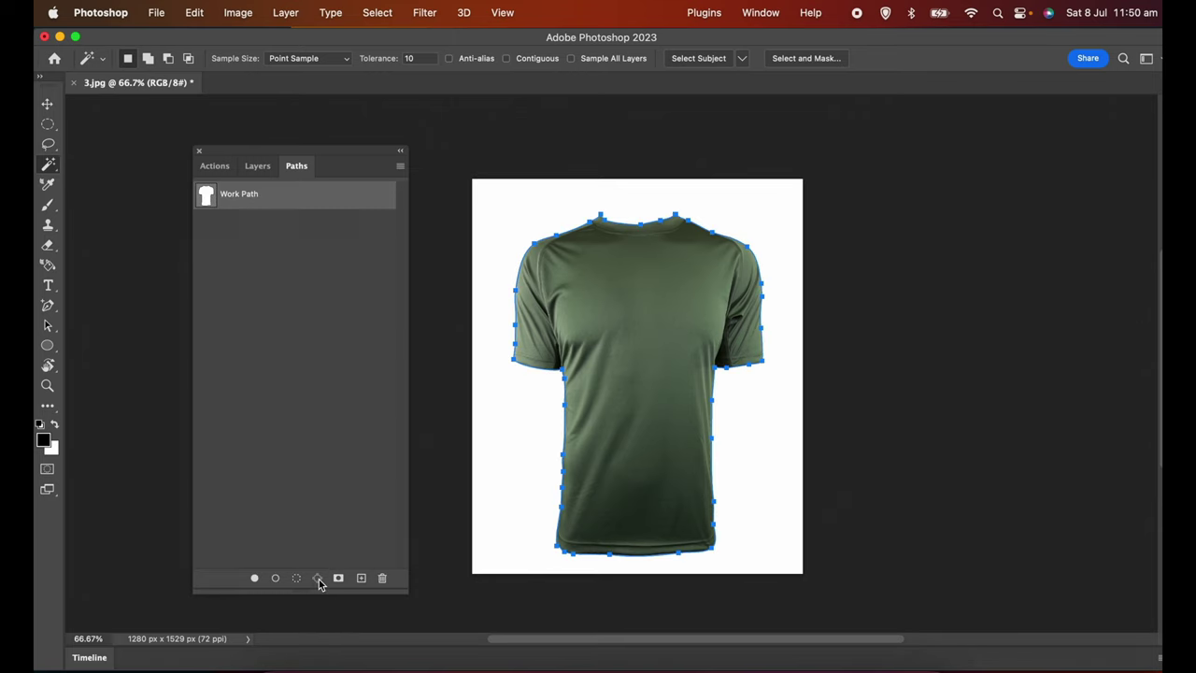
{"action": "left_click", "coordinate": [217, 167]}
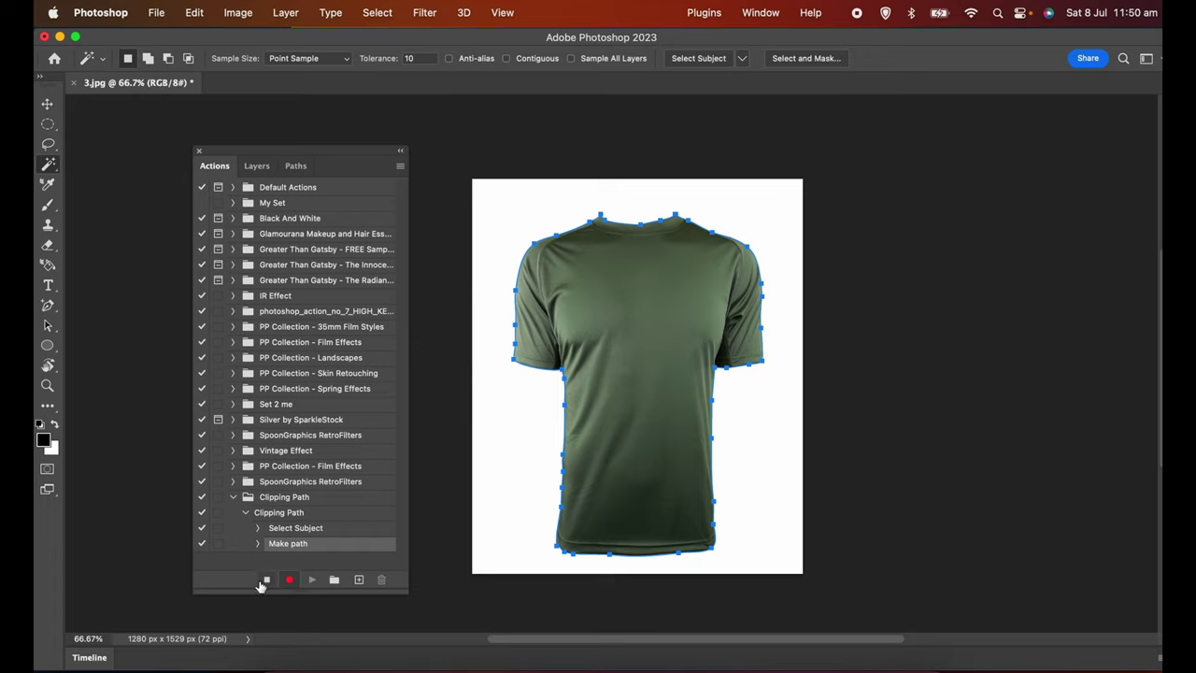
{"action": "left_click", "coordinate": [267, 581]}
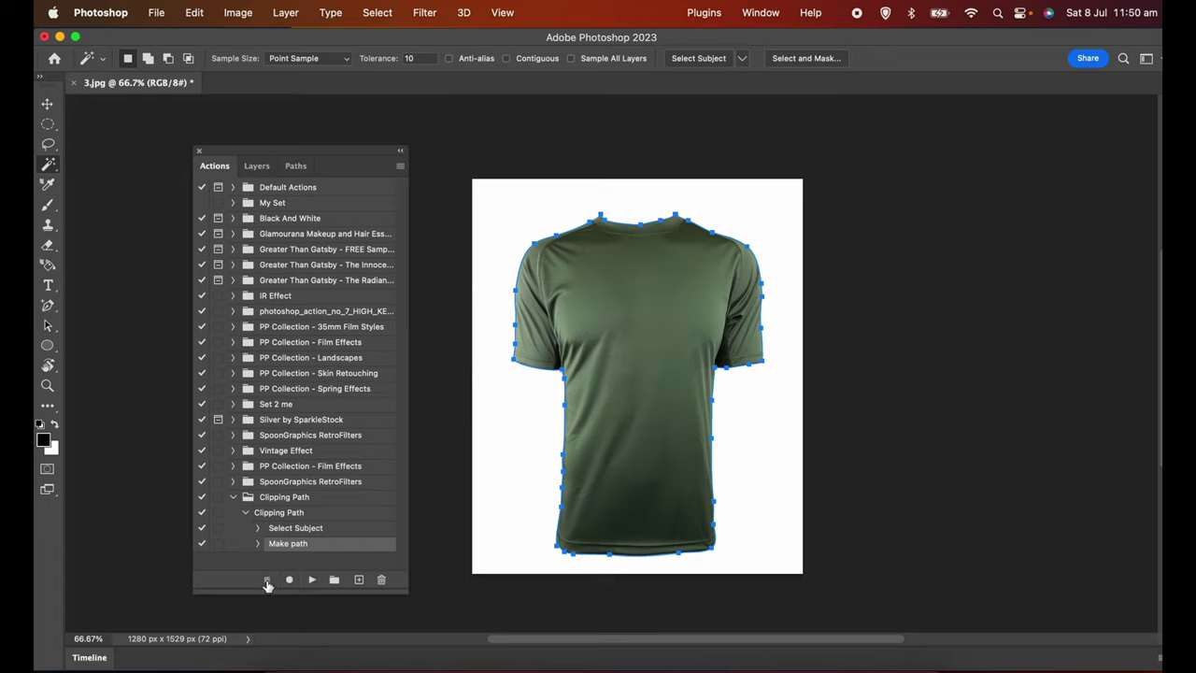
{"action": "left_click", "coordinate": [279, 501]}
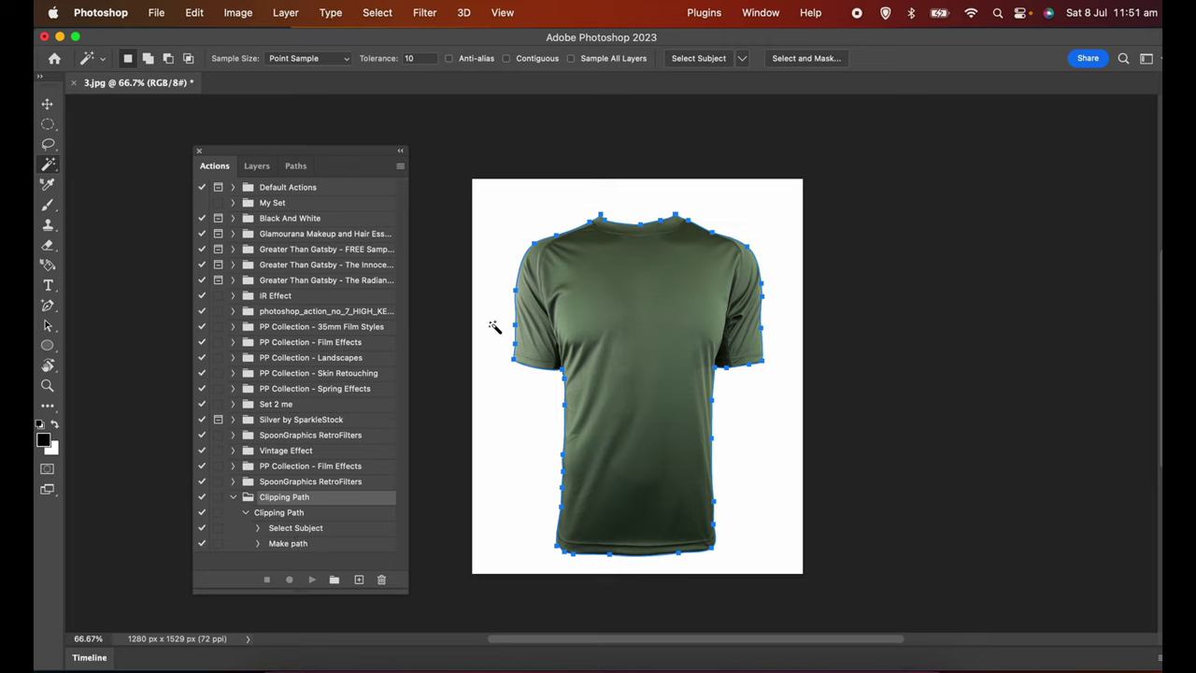
Save the Clipping Path set as Clipping Paths.atn, replacing the existing file
{"action": "left_click_drag", "start_coordinate": [298, 153], "coordinate": [259, 124]}
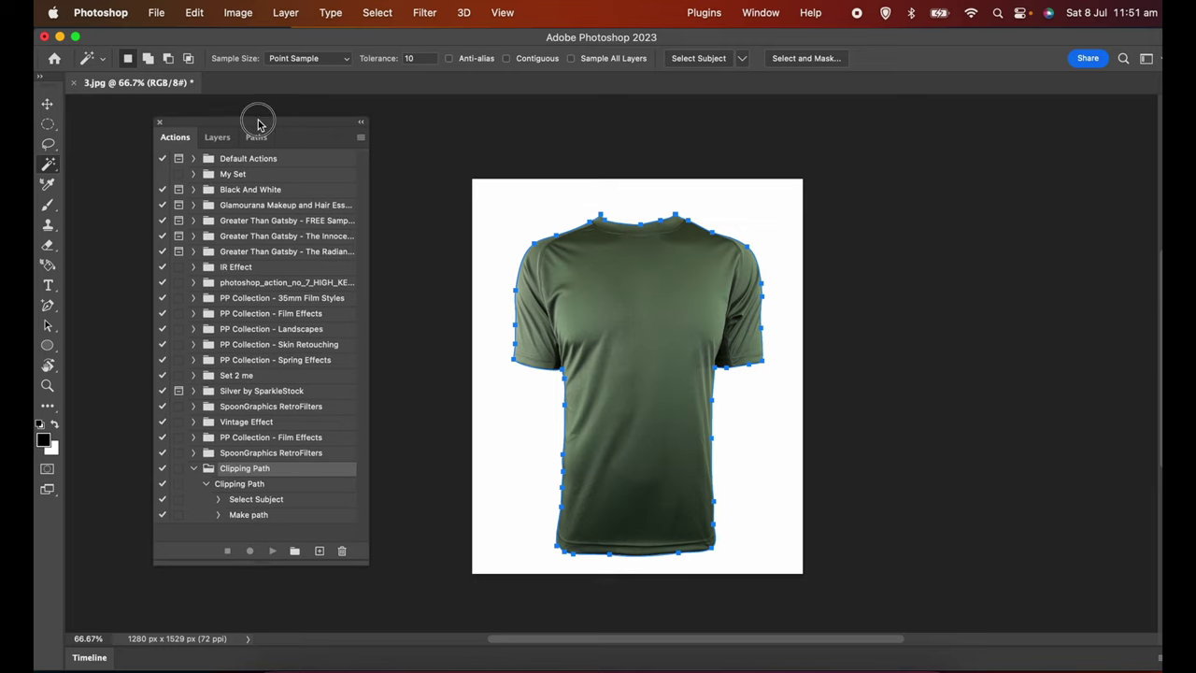
{"action": "left_click", "coordinate": [361, 140]}
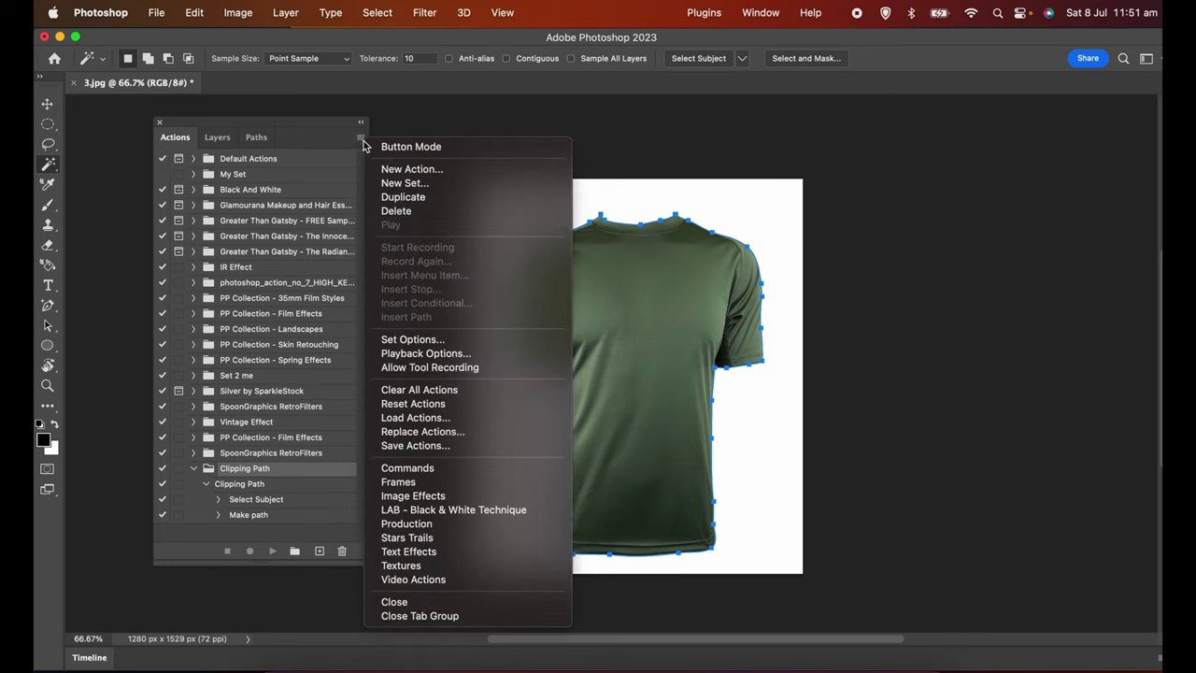
{"action": "left_click", "coordinate": [421, 447]}
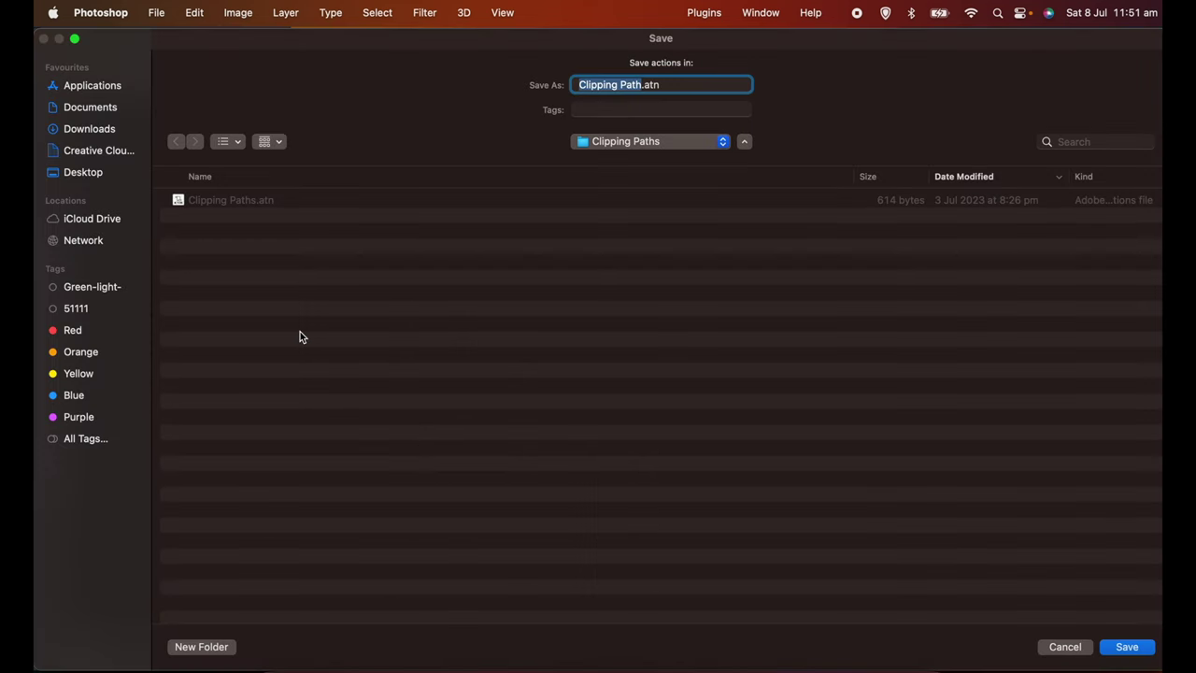
{"action": "left_click", "coordinate": [230, 203]}
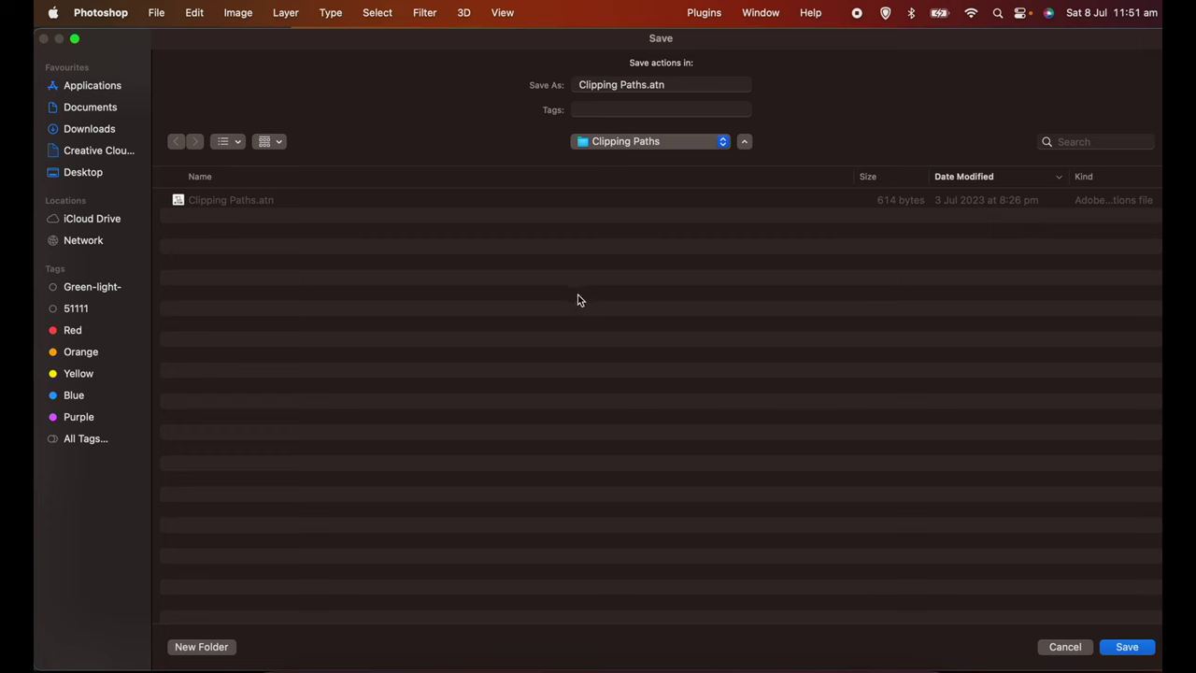
{"action": "left_click", "coordinate": [1132, 650]}
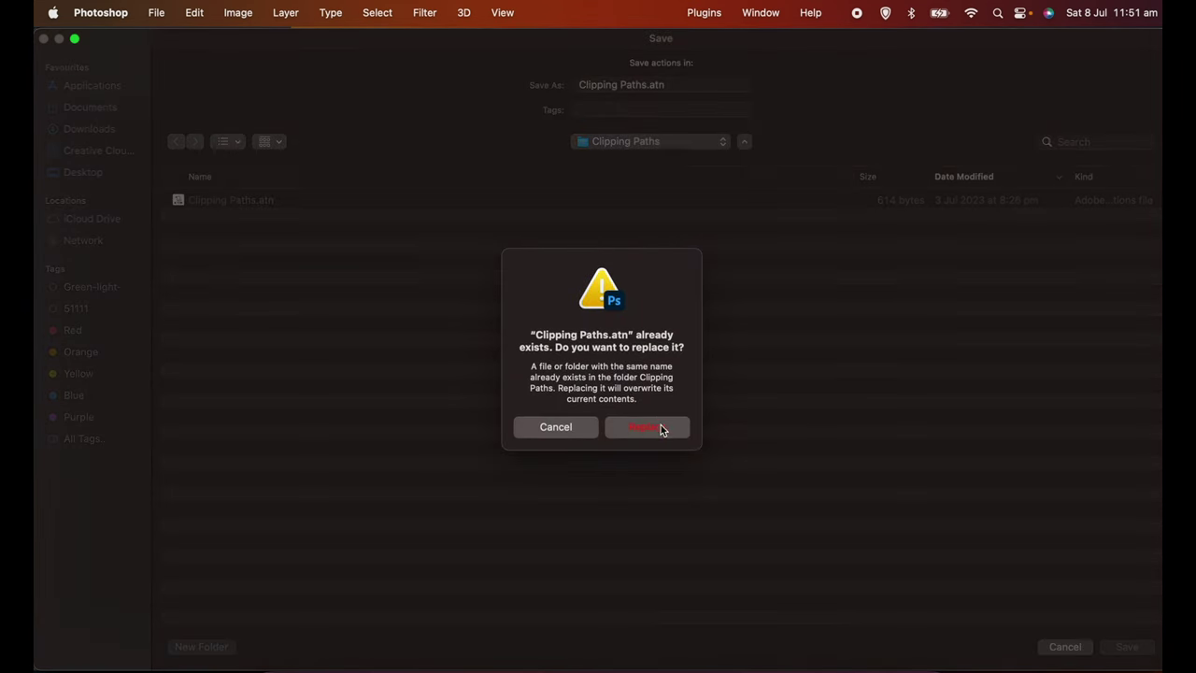
{"action": "left_click", "coordinate": [662, 429]}
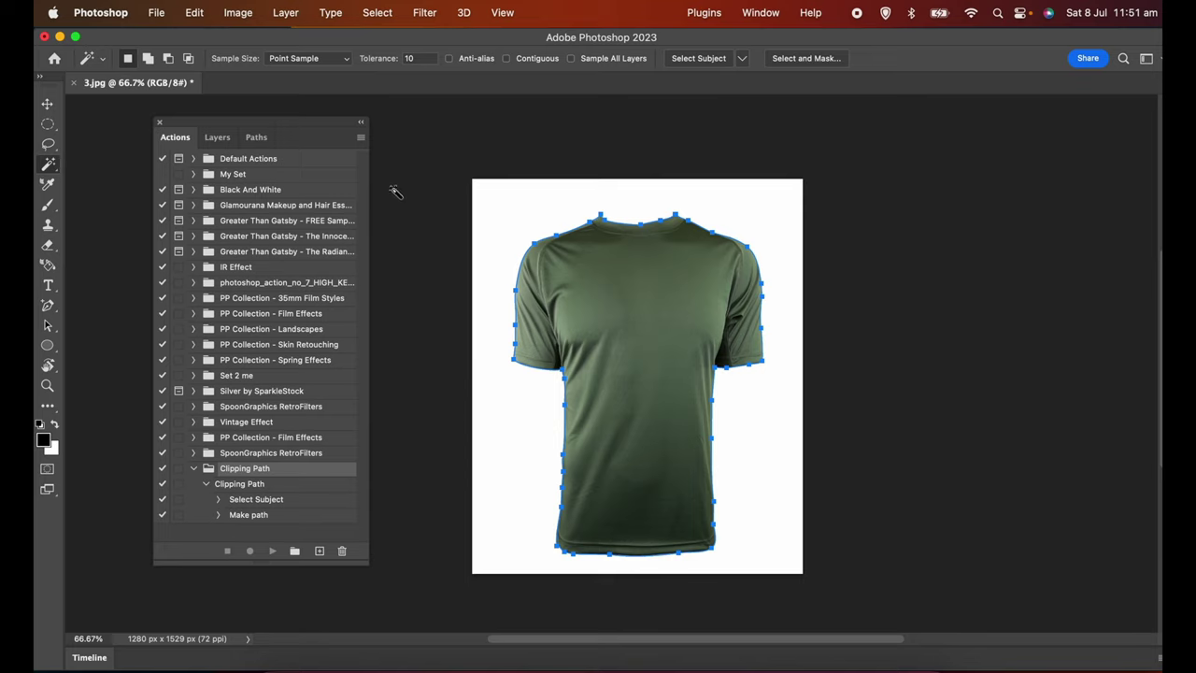
Locate Clipping Paths.atn in Load Actions, cancel without loading it, and bring Finder forward
{"action": "left_click", "coordinate": [365, 140]}
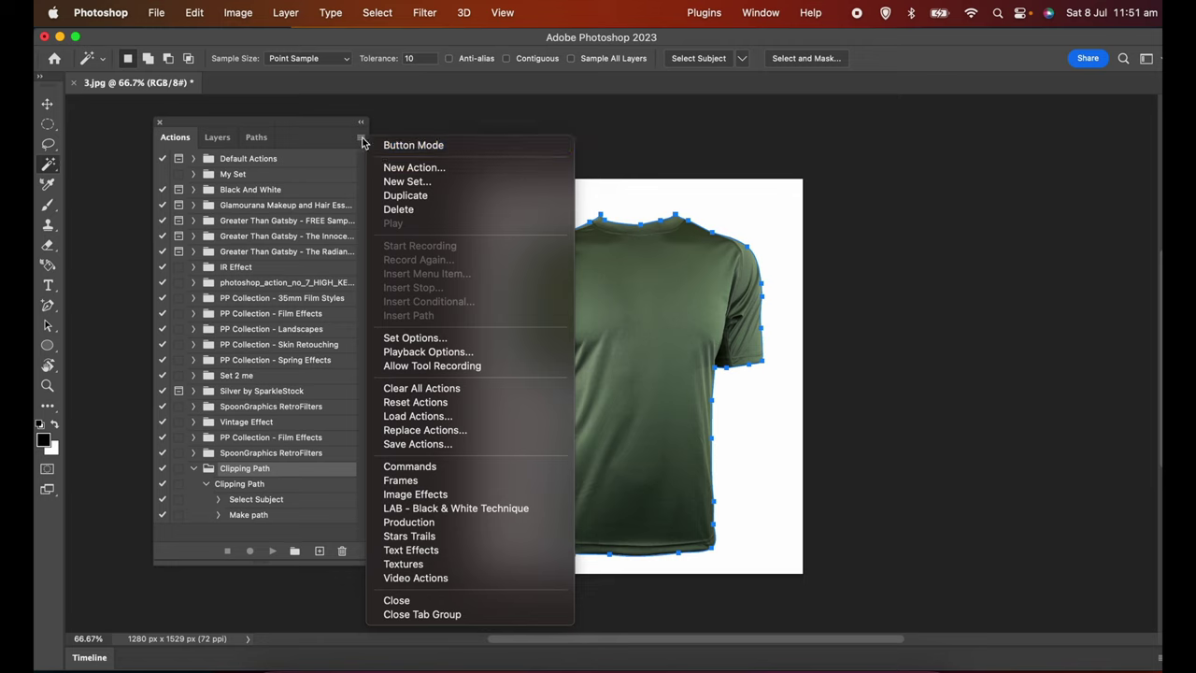
{"action": "left_click", "coordinate": [362, 140]}
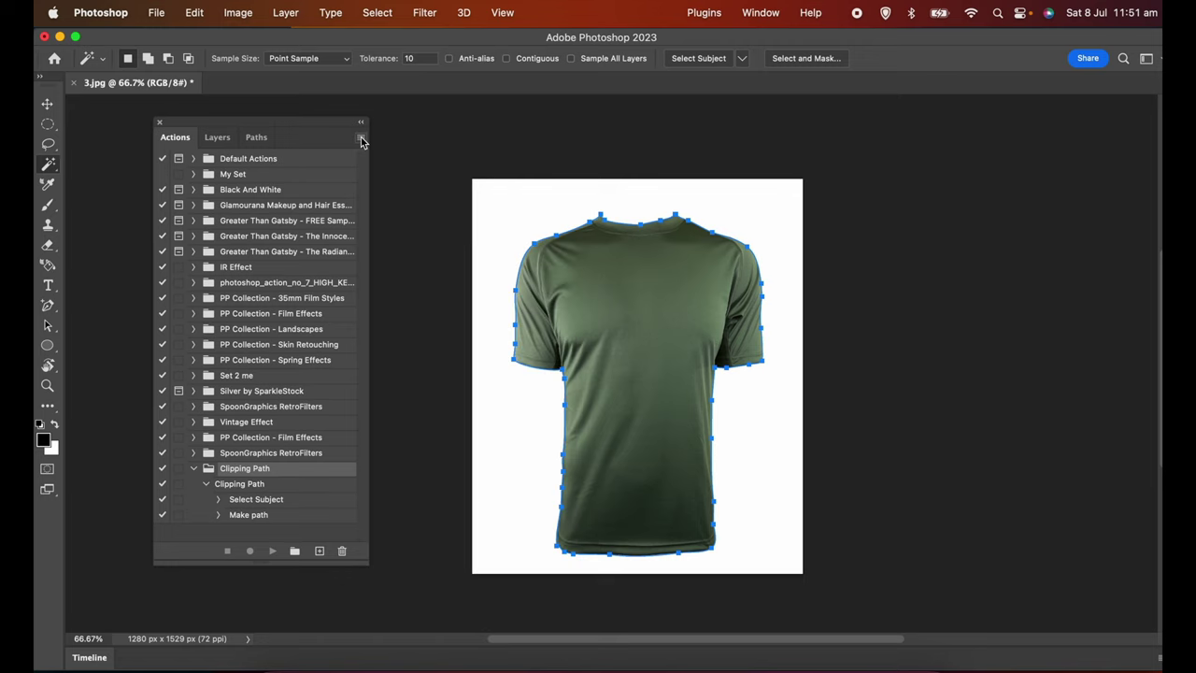
{"action": "left_click", "coordinate": [361, 140]}
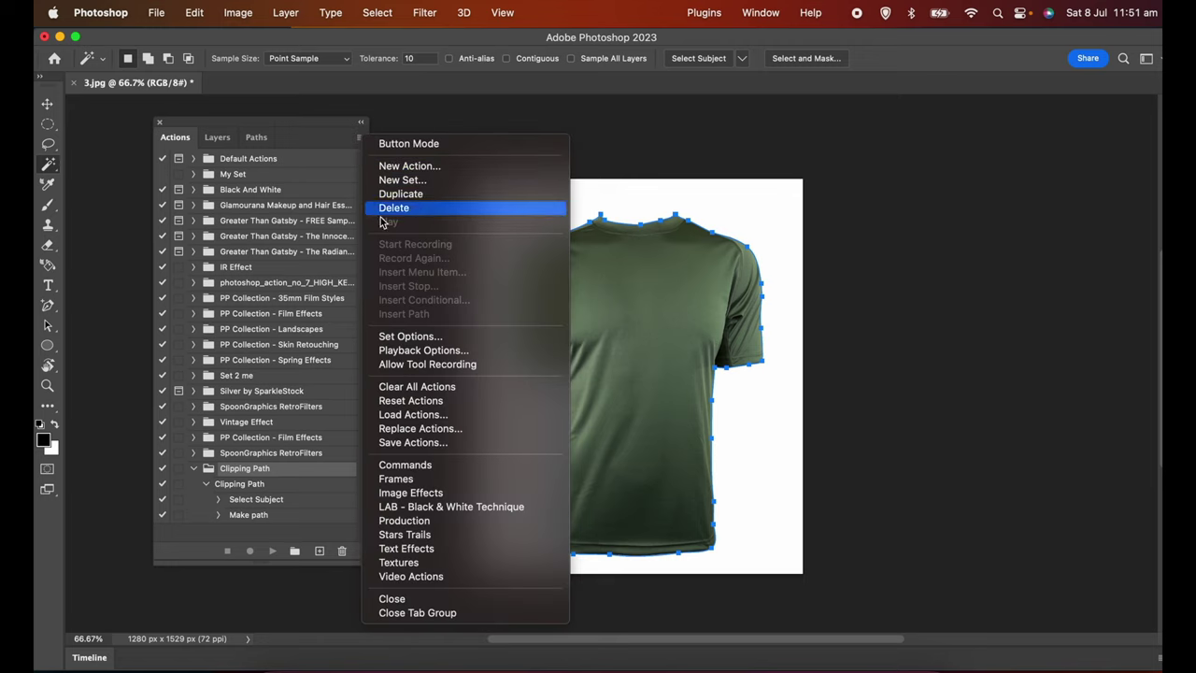
{"action": "left_click", "coordinate": [418, 417]}
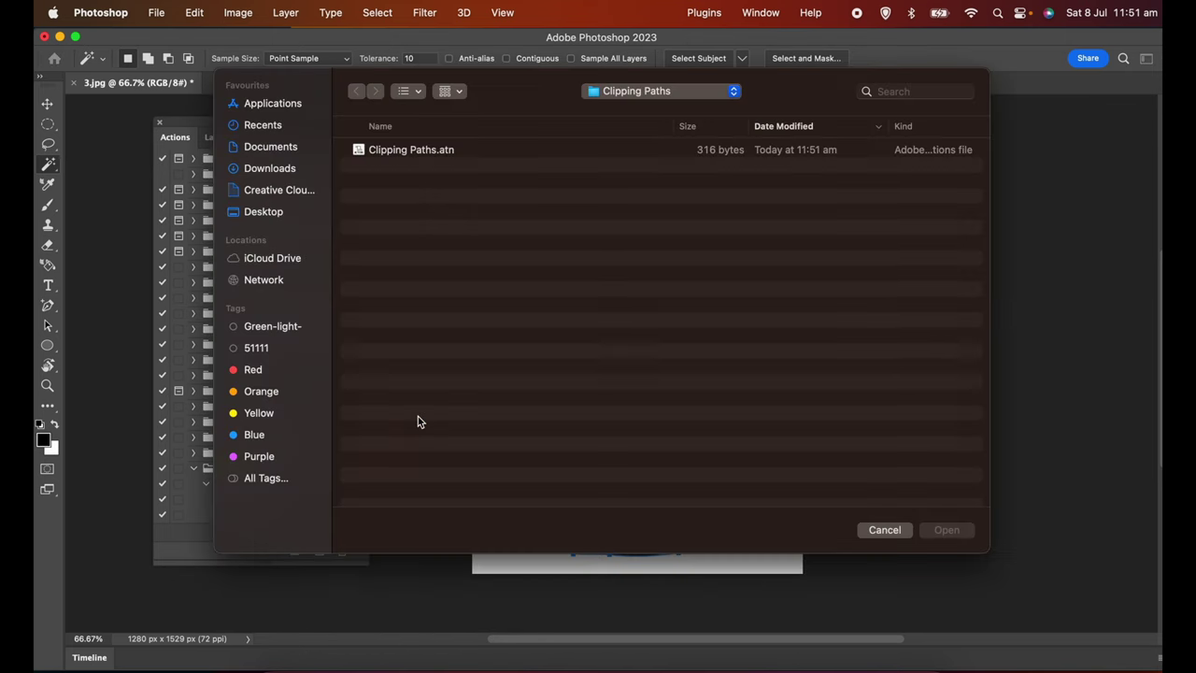
{"action": "left_click", "coordinate": [419, 152]}
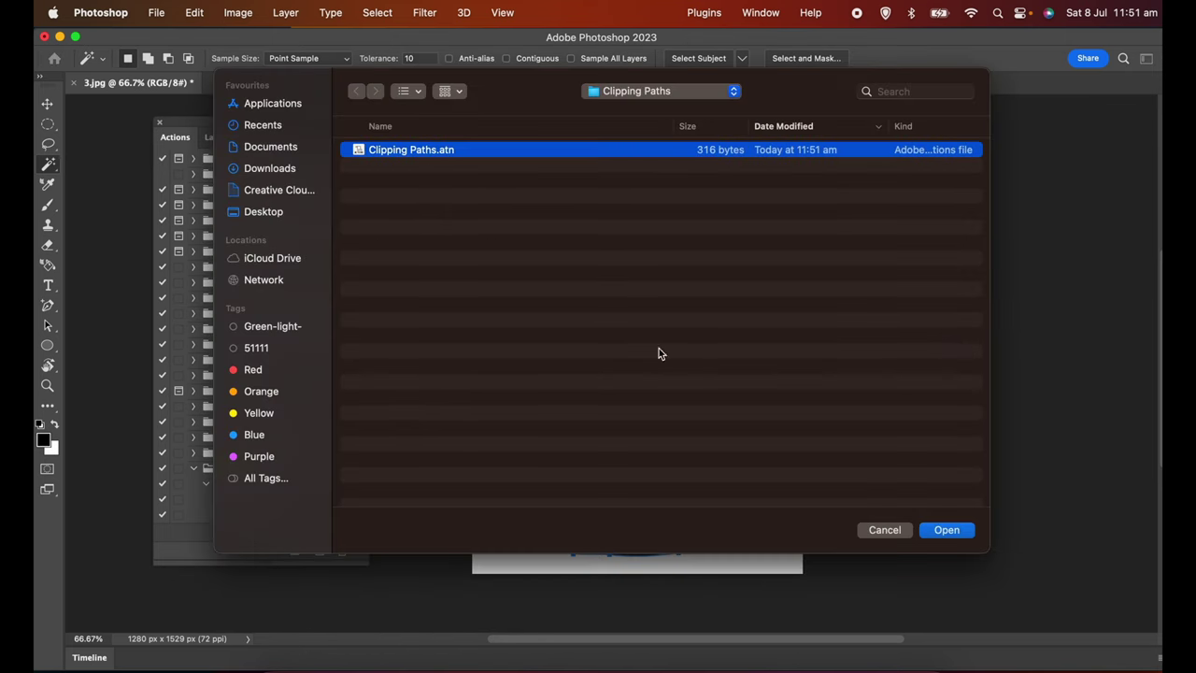
{"action": "left_click", "coordinate": [885, 529]}
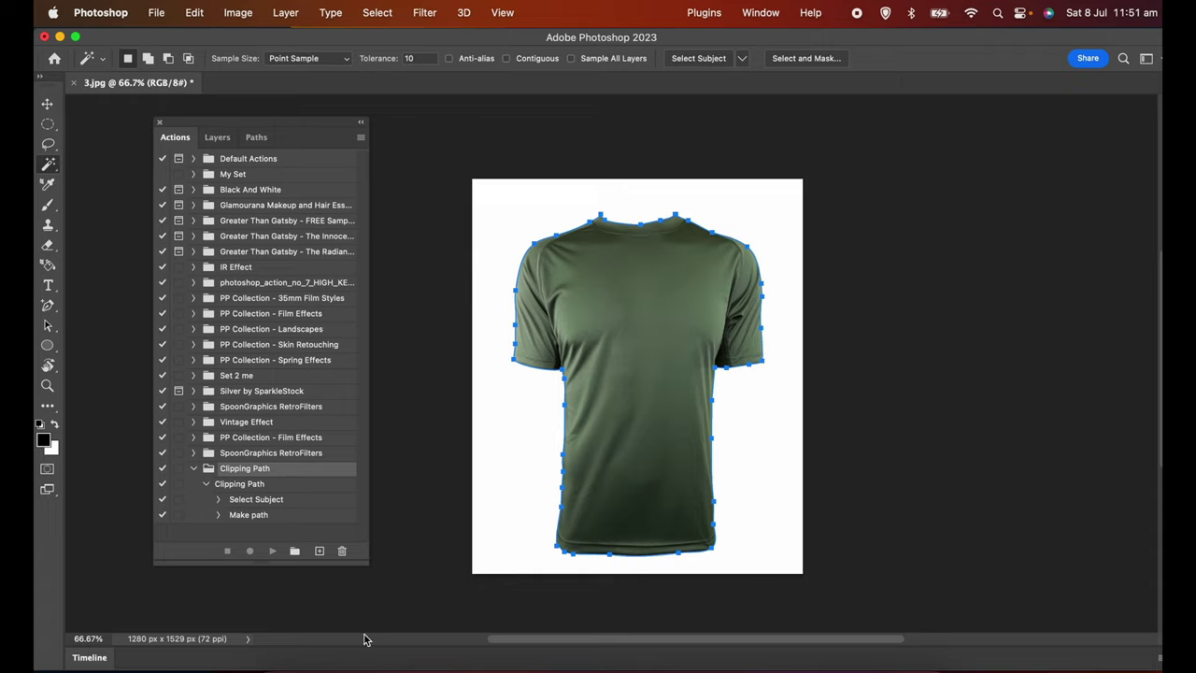
{"action": "left_click", "coordinate": [281, 665]}
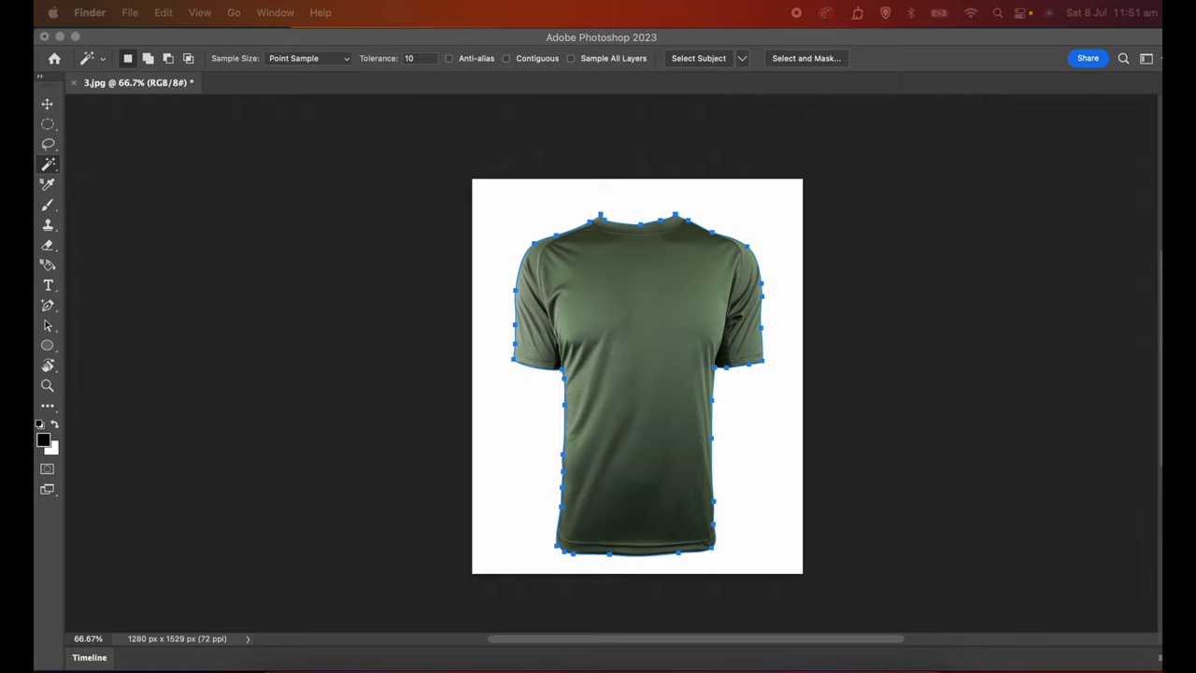
Drag 1.jpg from Finder into Photoshop to open the armchair photo, then pick the Move tool
{"action": "left_click_drag", "start_coordinate": [902, 470], "coordinate": [433, 84]}
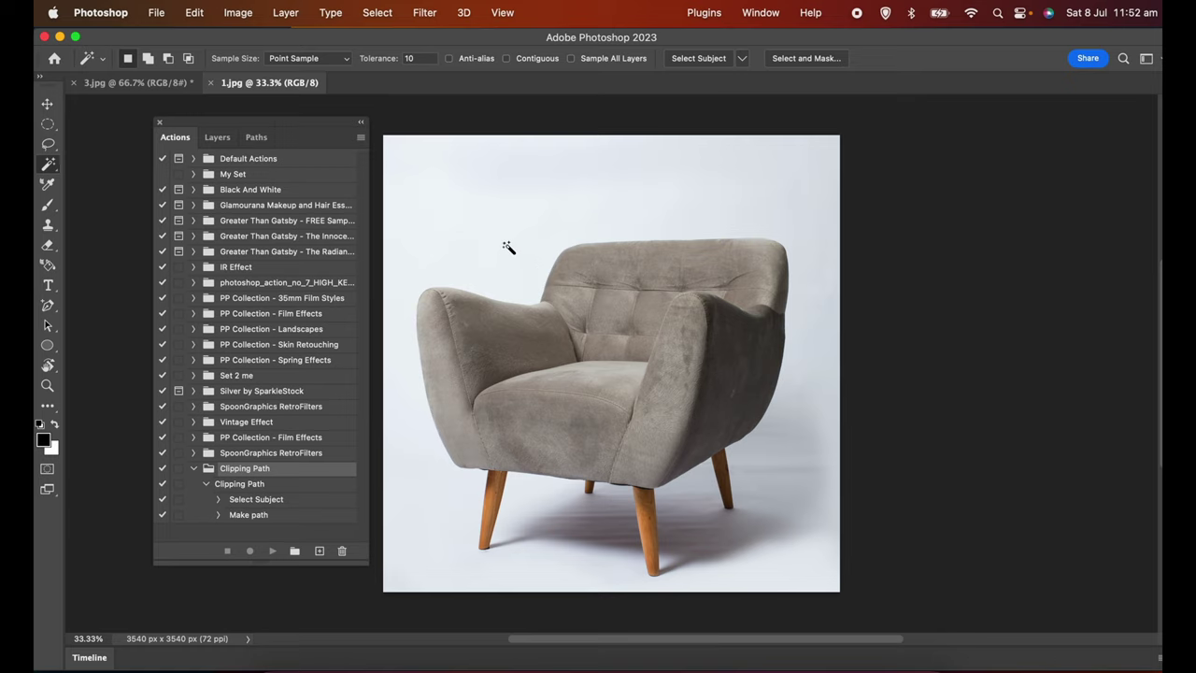
{"action": "left_click", "coordinate": [47, 104]}
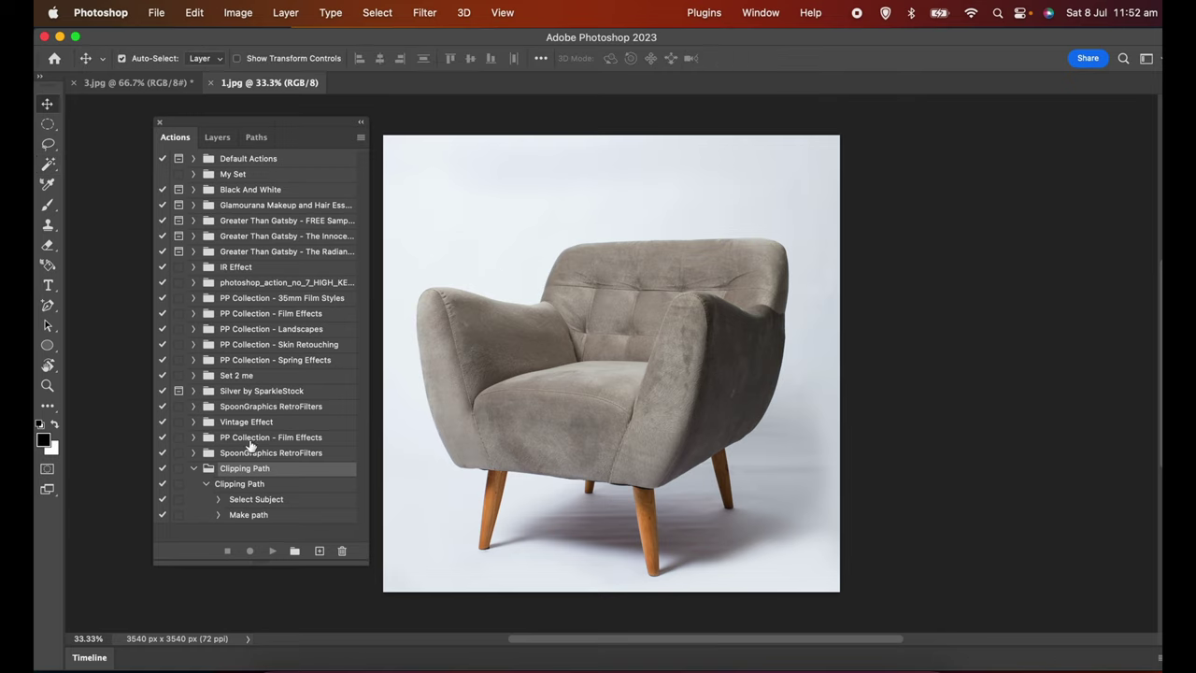
Play the Clipping Path action on 1.jpg and confirm the Work Path around the chair
{"action": "left_click", "coordinate": [241, 486]}
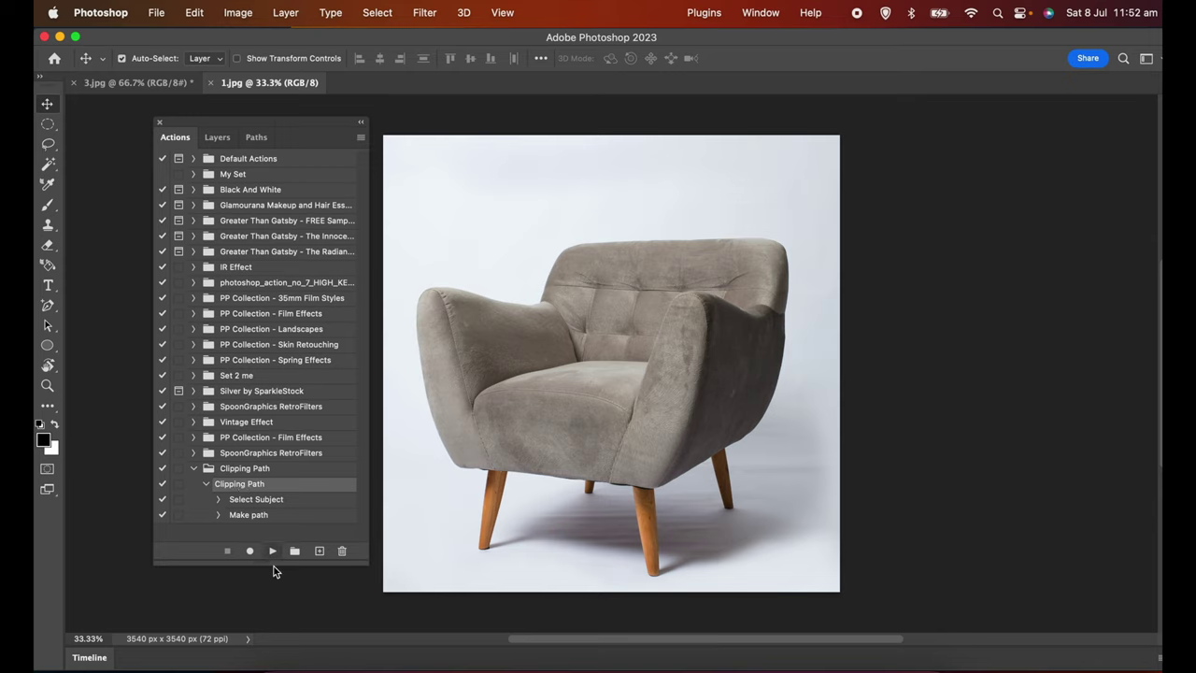
{"action": "left_click", "coordinate": [273, 551]}
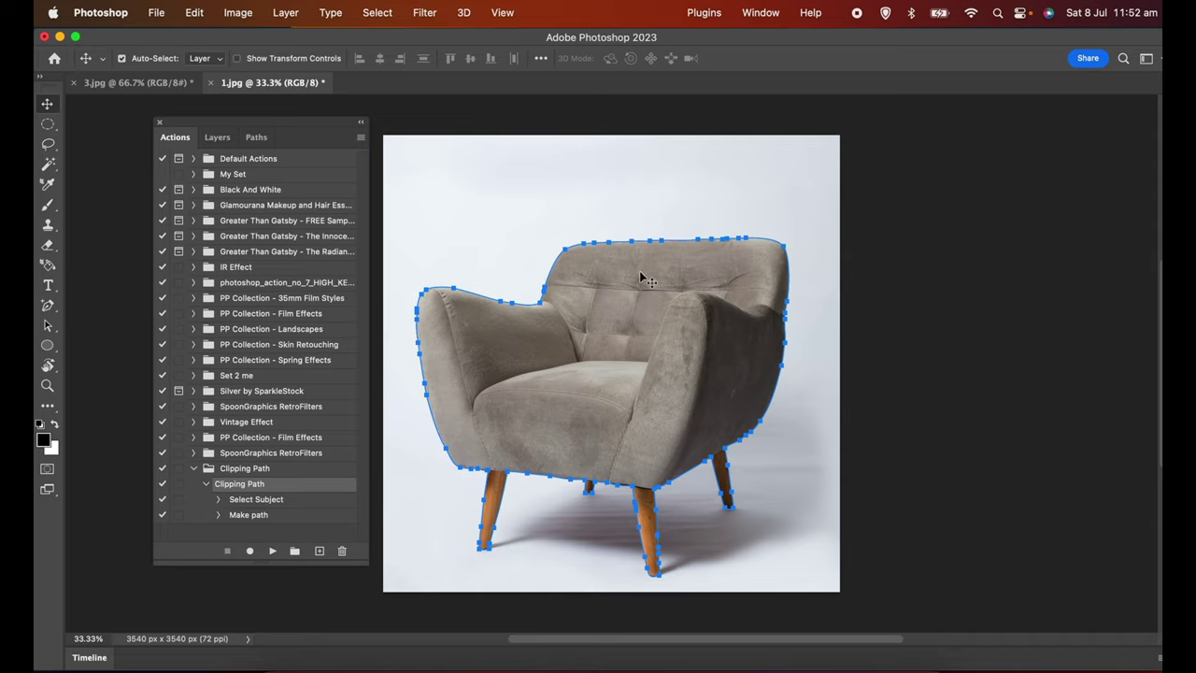
{"action": "left_click", "coordinate": [255, 137]}
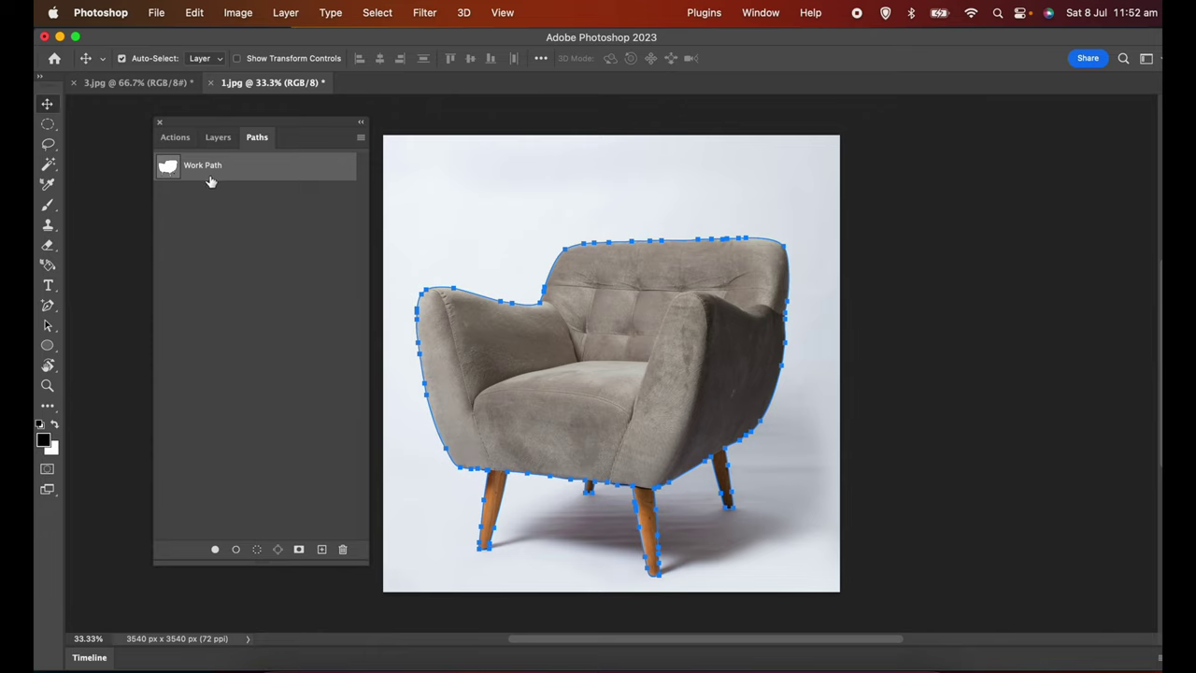
{"action": "left_click", "coordinate": [175, 137]}
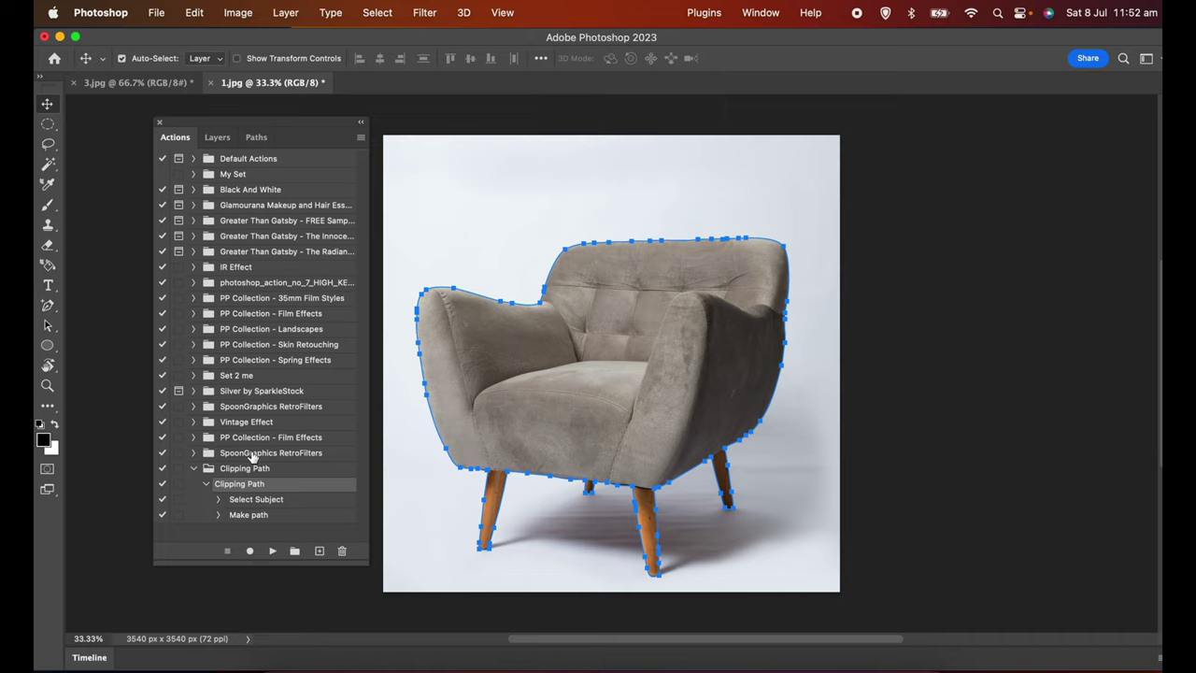
Close 1.jpg and 3.jpg without saving their changes
{"action": "left_click", "coordinate": [211, 82]}
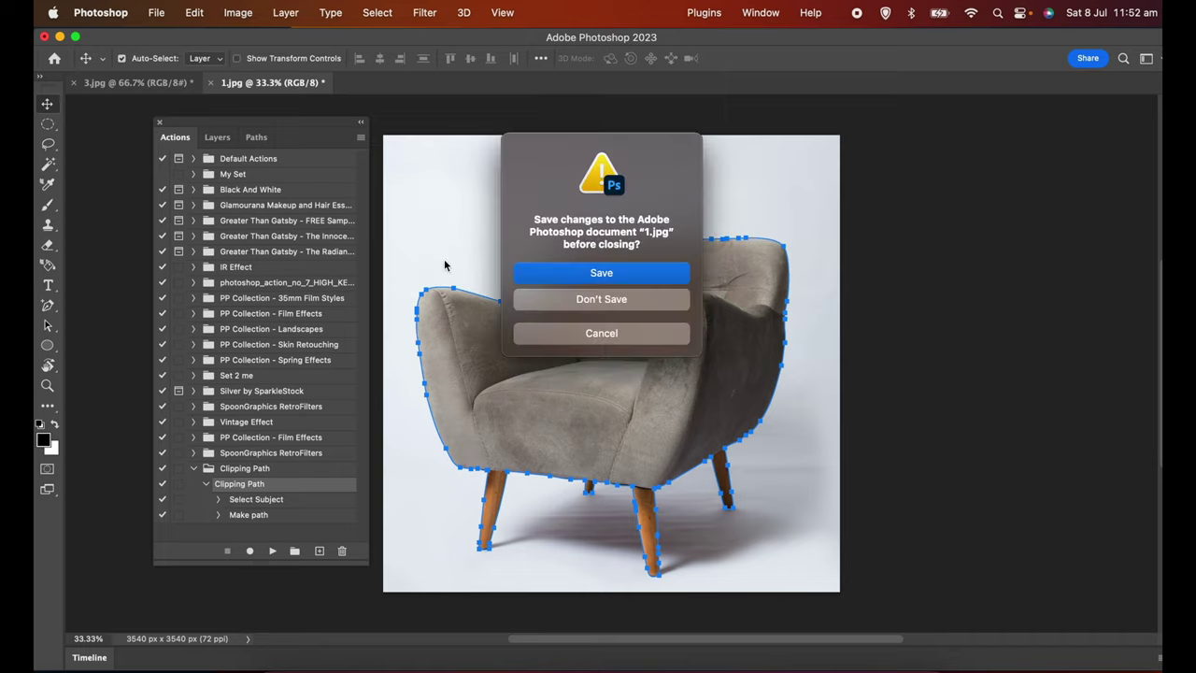
{"action": "left_click", "coordinate": [546, 301]}
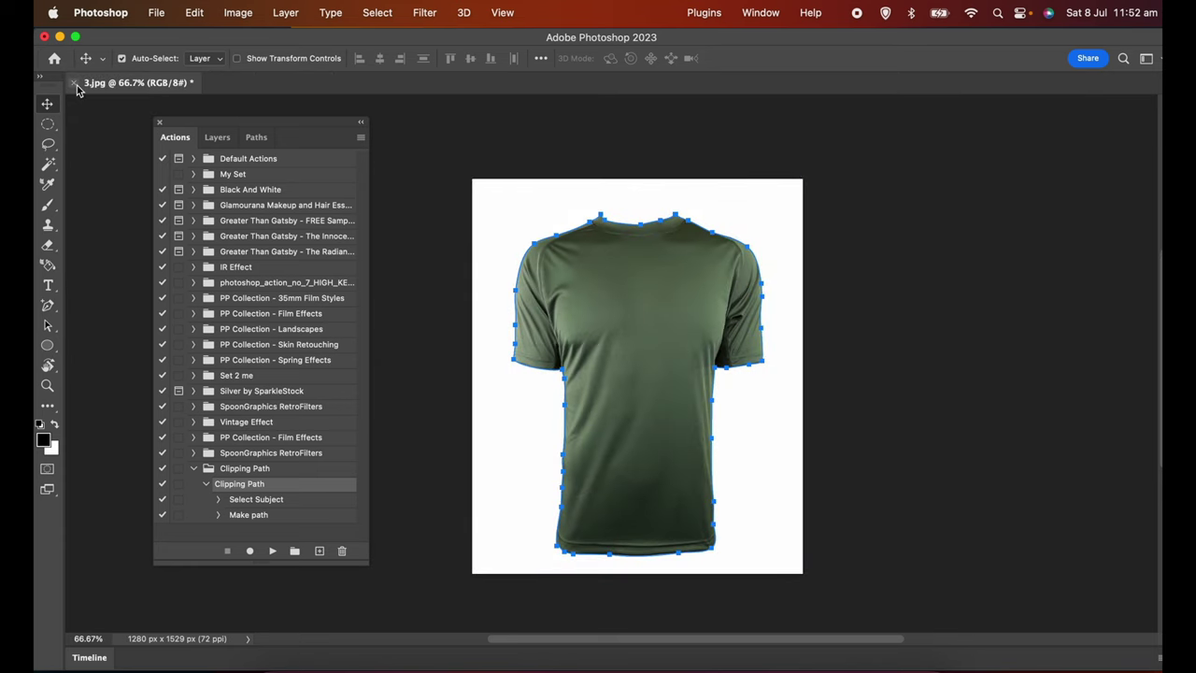
{"action": "left_click", "coordinate": [75, 84]}
{"action": "left_click", "coordinate": [570, 302]}
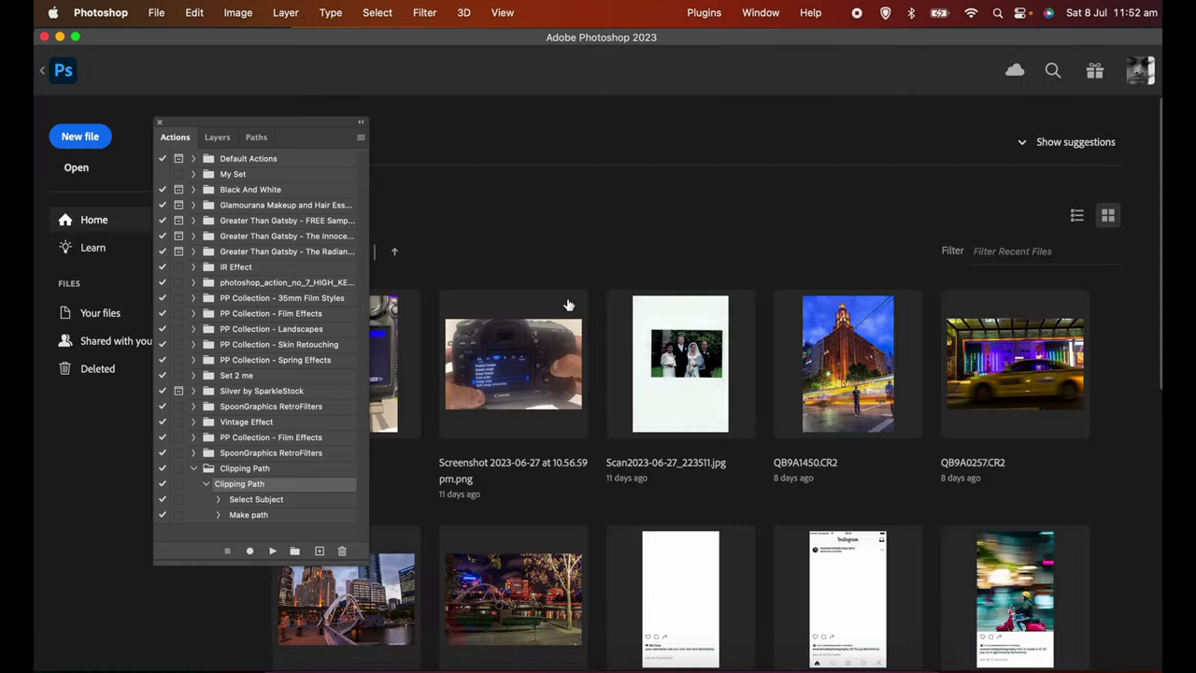
Launch the Image Processor from File > Scripts with the Downloads Test folder as source
{"action": "left_click_drag", "start_coordinate": [219, 121], "coordinate": [380, 236]}
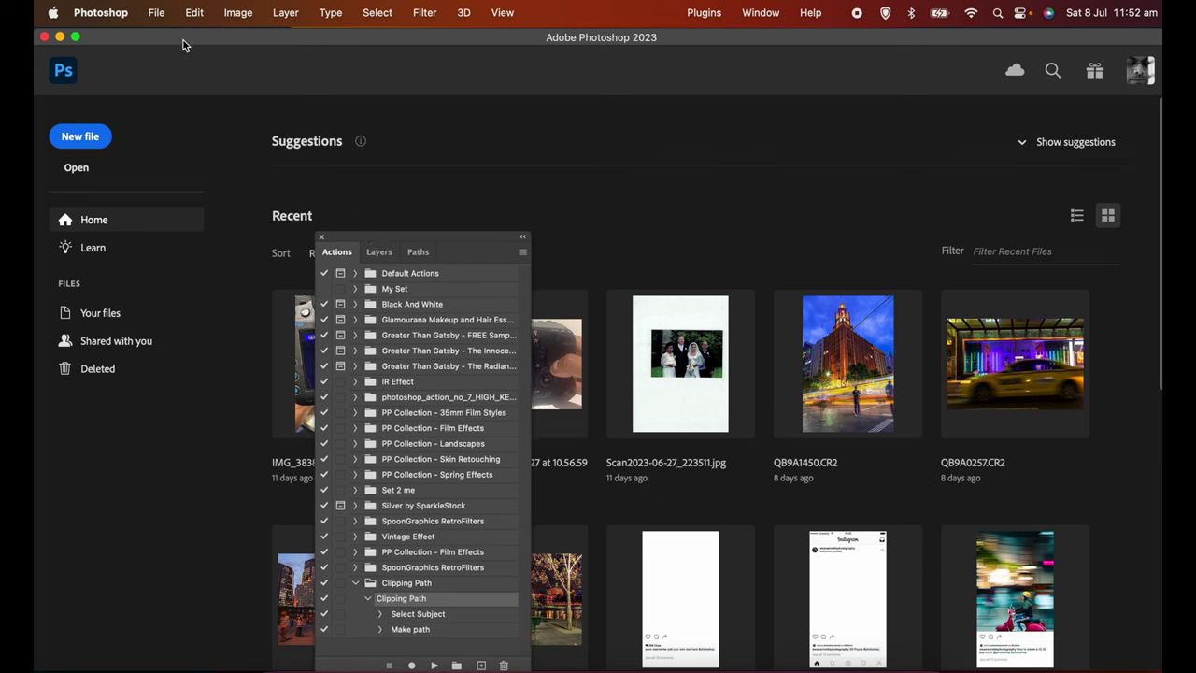
{"action": "left_click", "coordinate": [156, 12]}
{"action": "mouse_move", "coordinate": [199, 397]}
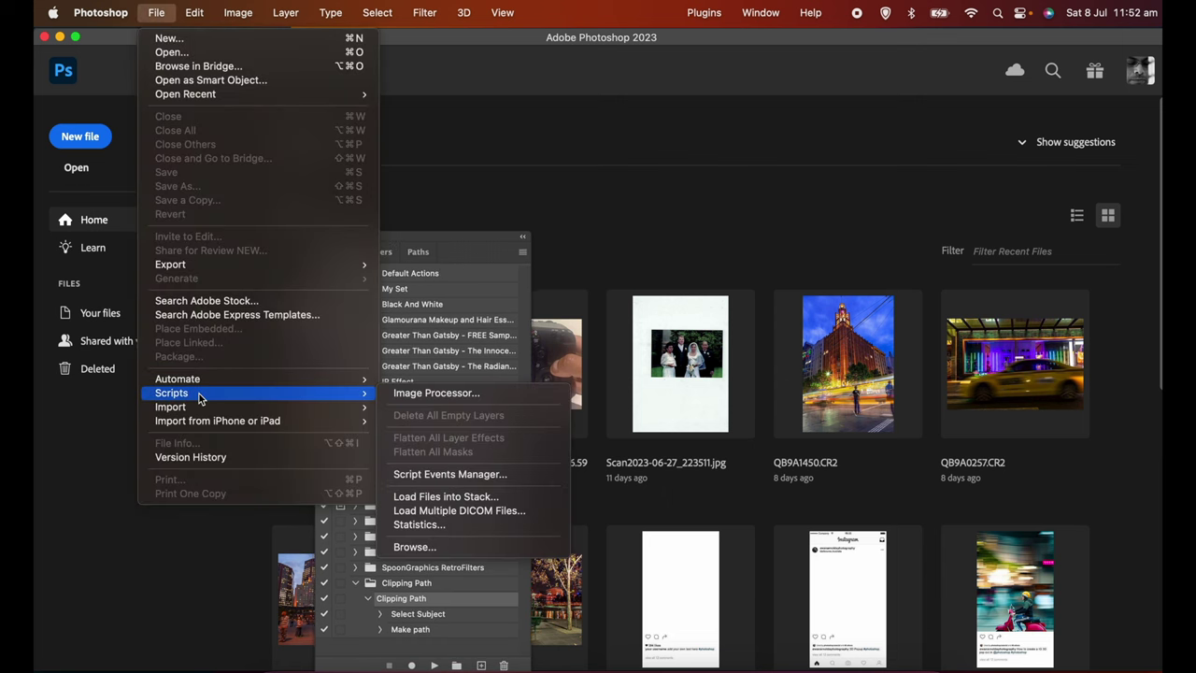
{"action": "left_click", "coordinate": [447, 400]}
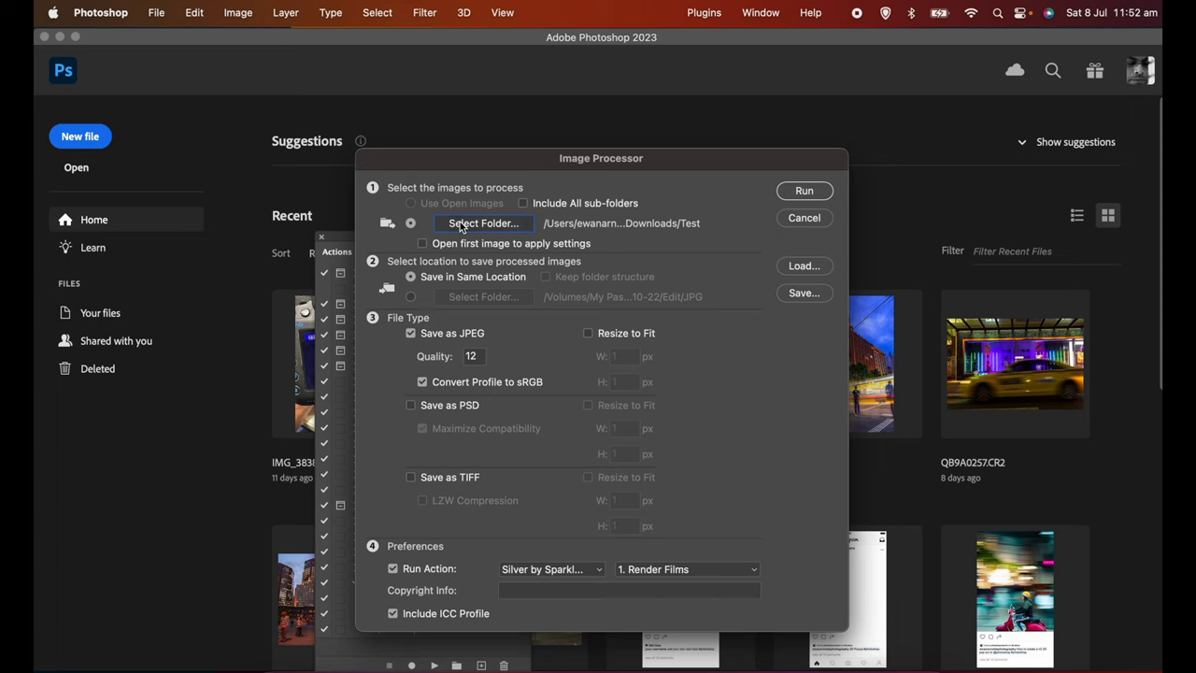
{"action": "left_click", "coordinate": [460, 224]}
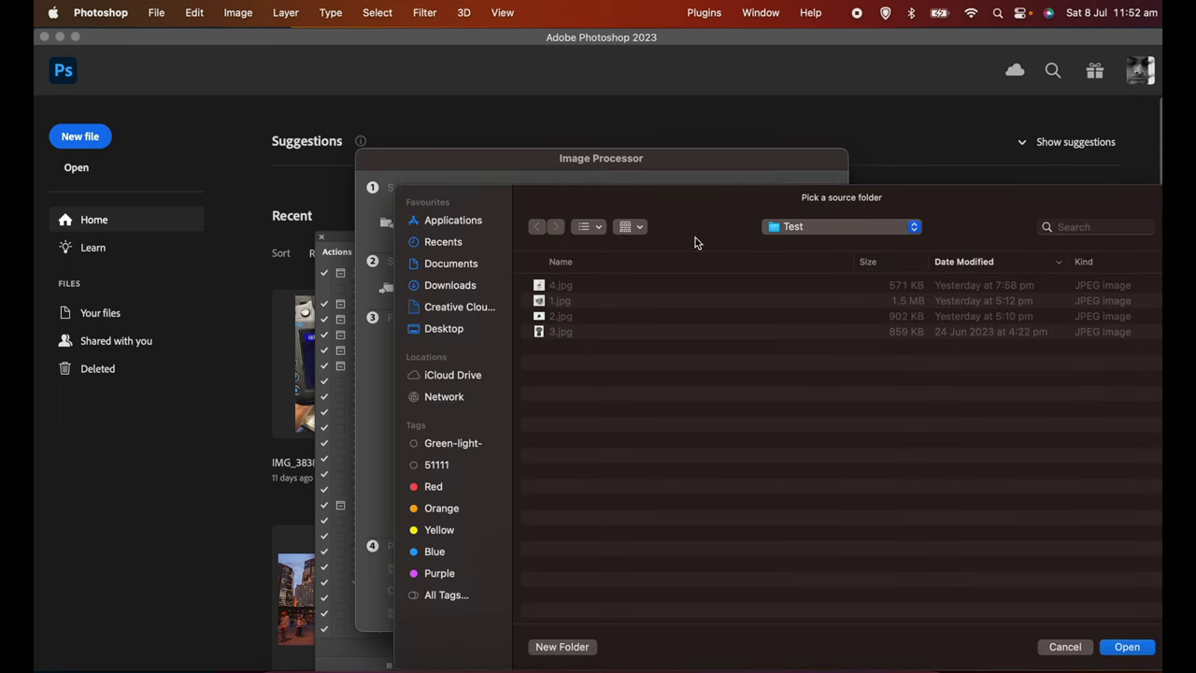
{"action": "left_click", "coordinate": [1127, 646]}
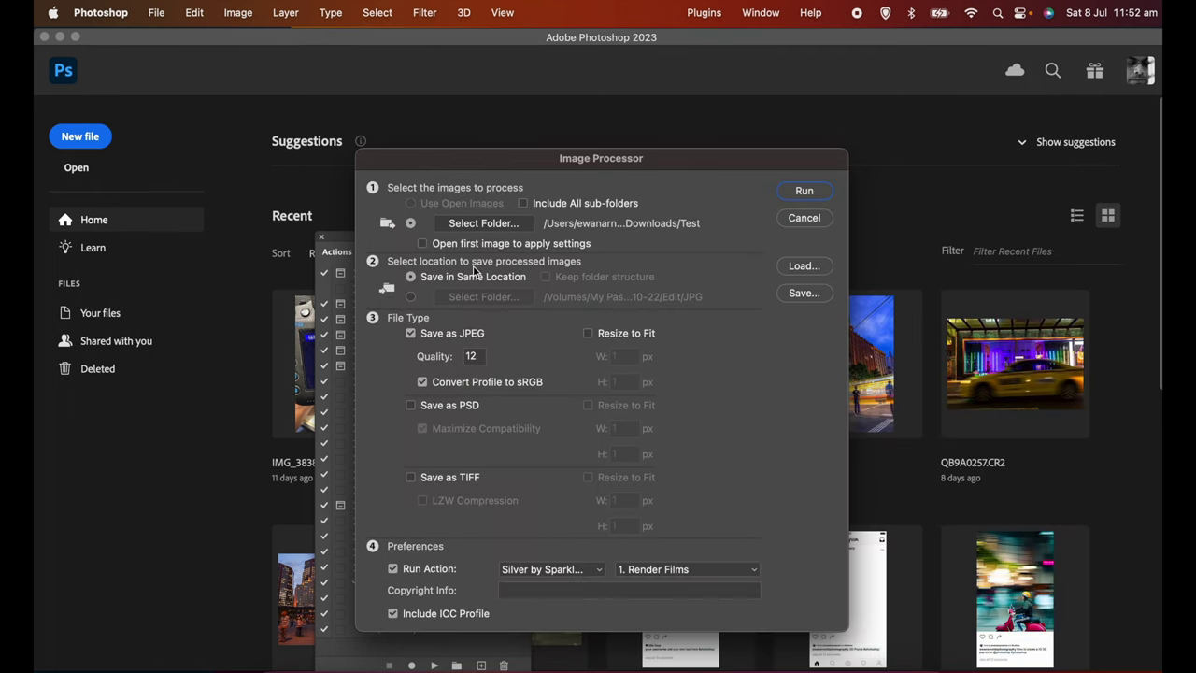
Enable Run Action with the Clipping Path set and Clipping Path action, then run the batch
{"action": "left_click", "coordinate": [392, 568]}
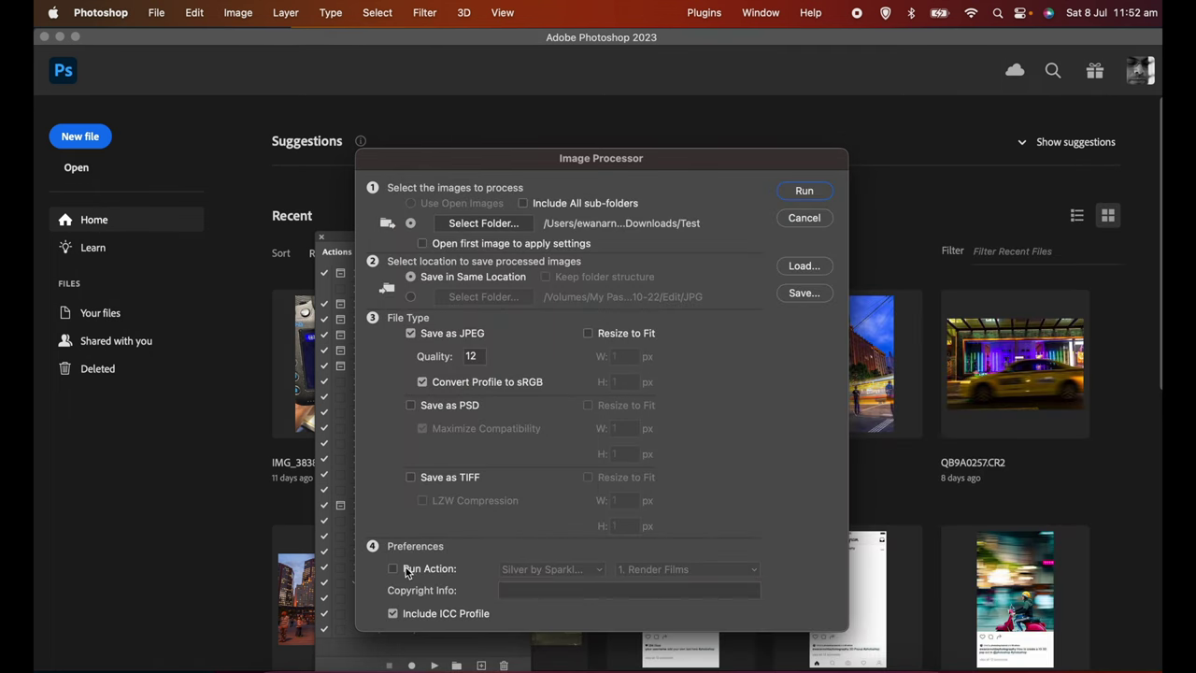
{"action": "left_click", "coordinate": [406, 571]}
{"action": "left_click", "coordinate": [599, 571]}
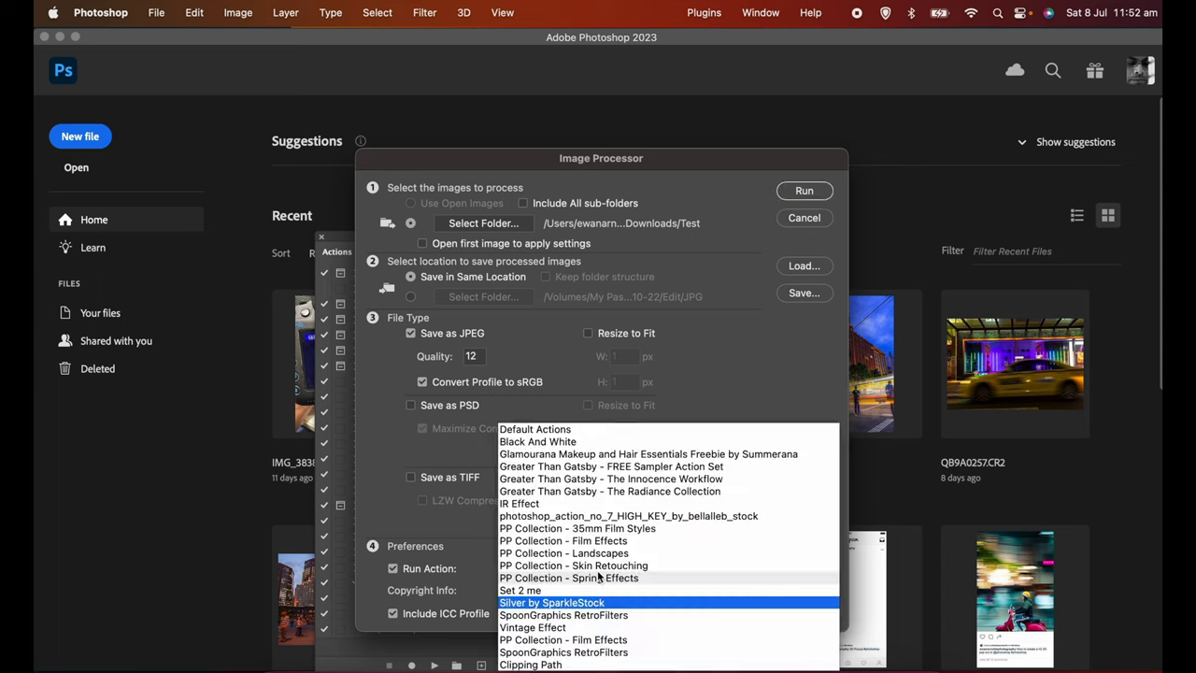
{"action": "left_click", "coordinate": [528, 664]}
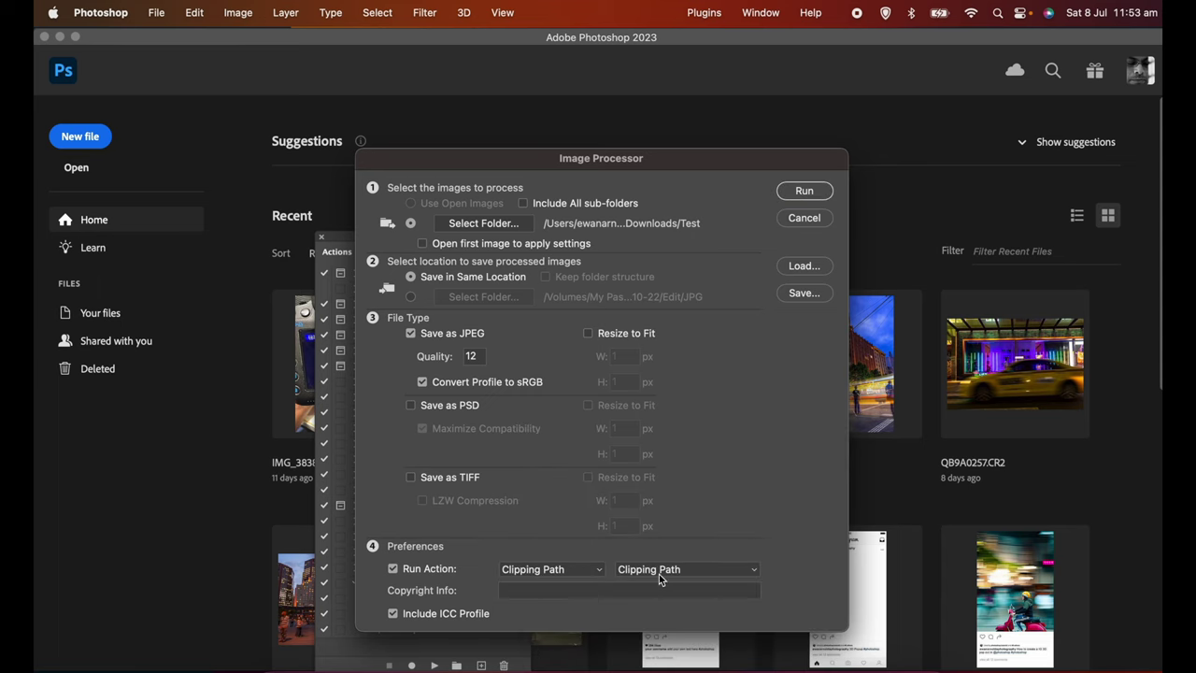
{"action": "left_click", "coordinate": [658, 574]}
{"action": "left_click", "coordinate": [656, 585]}
{"action": "left_click", "coordinate": [563, 572]}
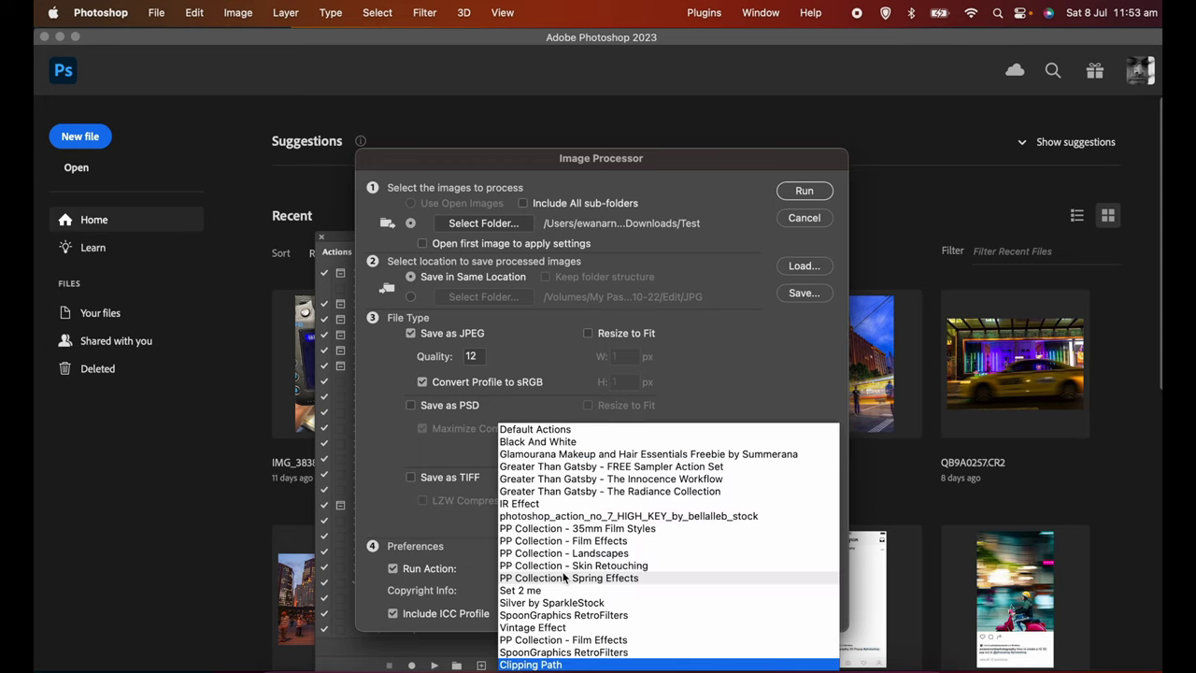
{"action": "left_click", "coordinate": [542, 665]}
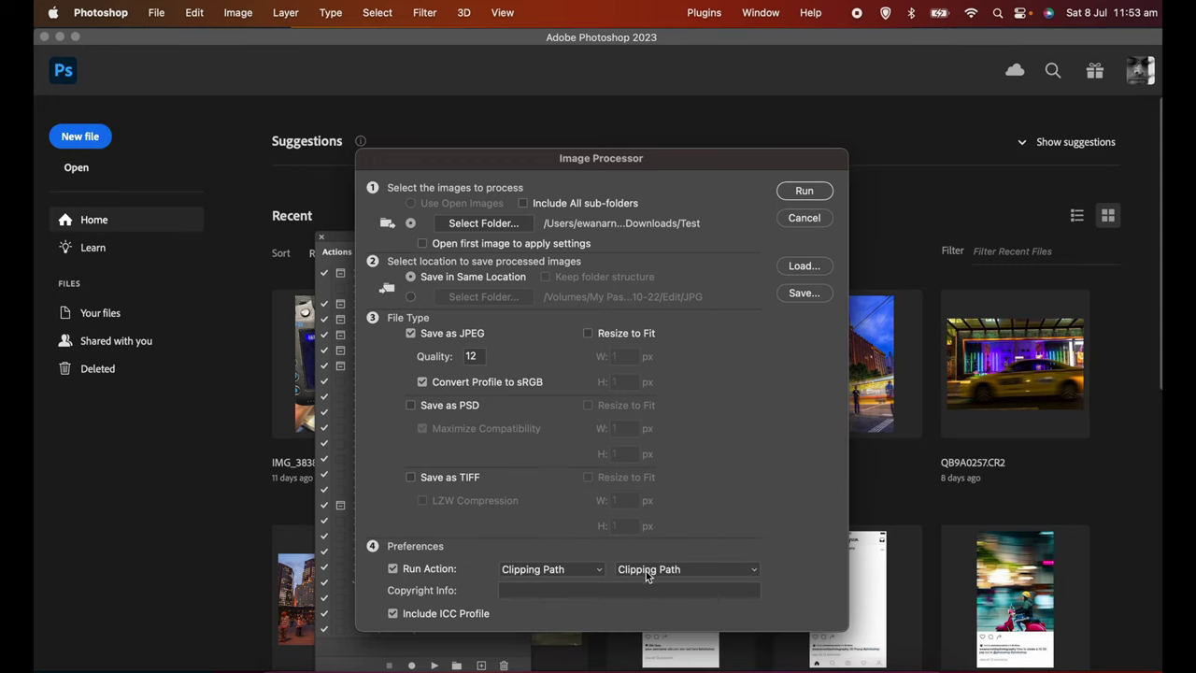
{"action": "left_click", "coordinate": [648, 574]}
{"action": "left_click", "coordinate": [652, 590]}
{"action": "left_click", "coordinate": [804, 192]}
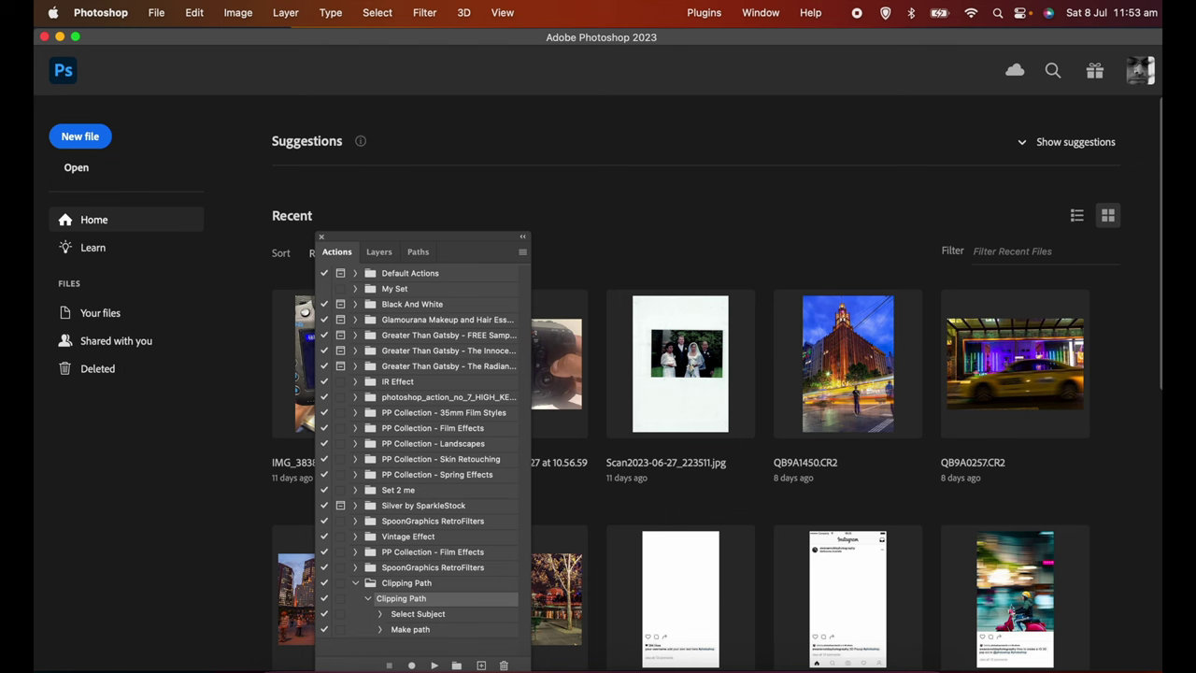
Bring the Finder Test window forward, enlarge it, and move it up and left
{"action": "key", "text": "super+Tab"}
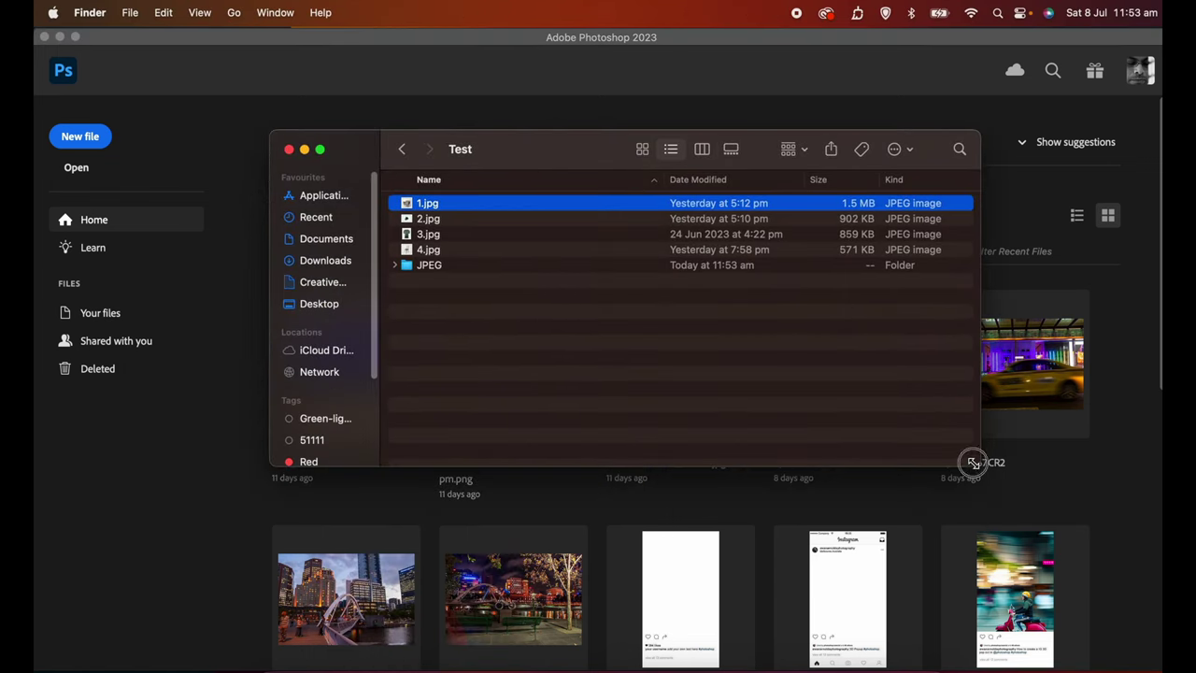
{"action": "left_click_drag", "start_coordinate": [977, 464], "coordinate": [1144, 667]}
{"action": "left_click_drag", "start_coordinate": [605, 159], "coordinate": [523, 125]}
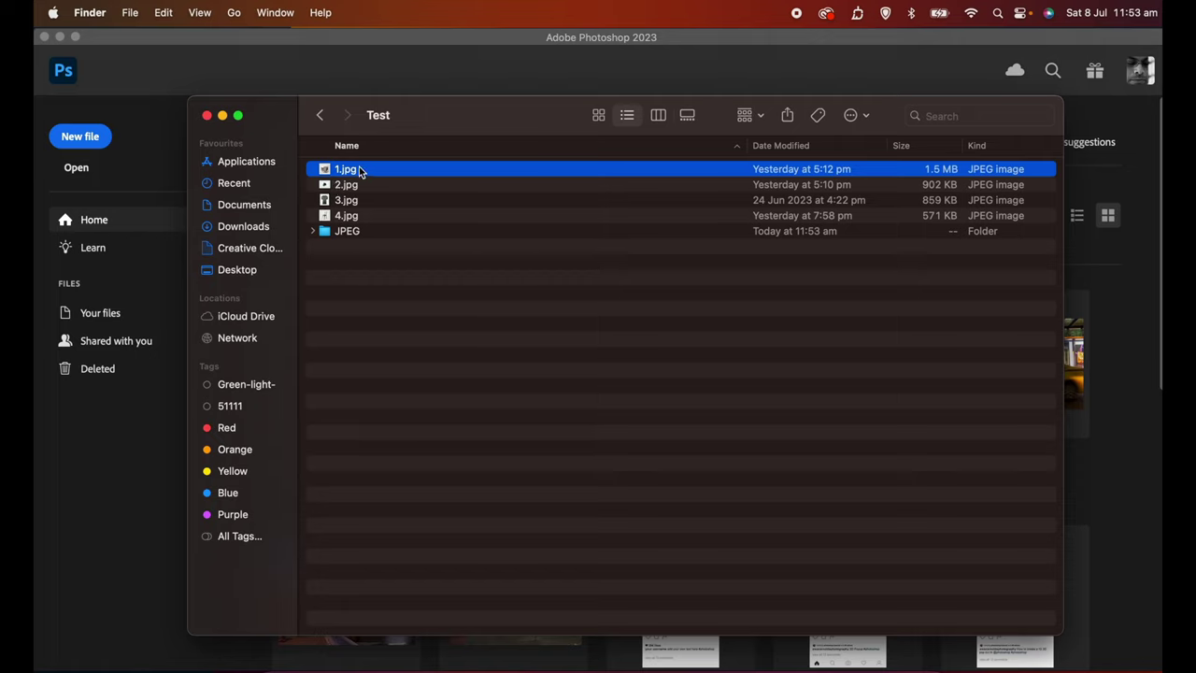
In the JPEG folder, open 1.jpg through 4.jpg in Adobe Photoshop 2023
{"action": "double_click", "coordinate": [346, 233]}
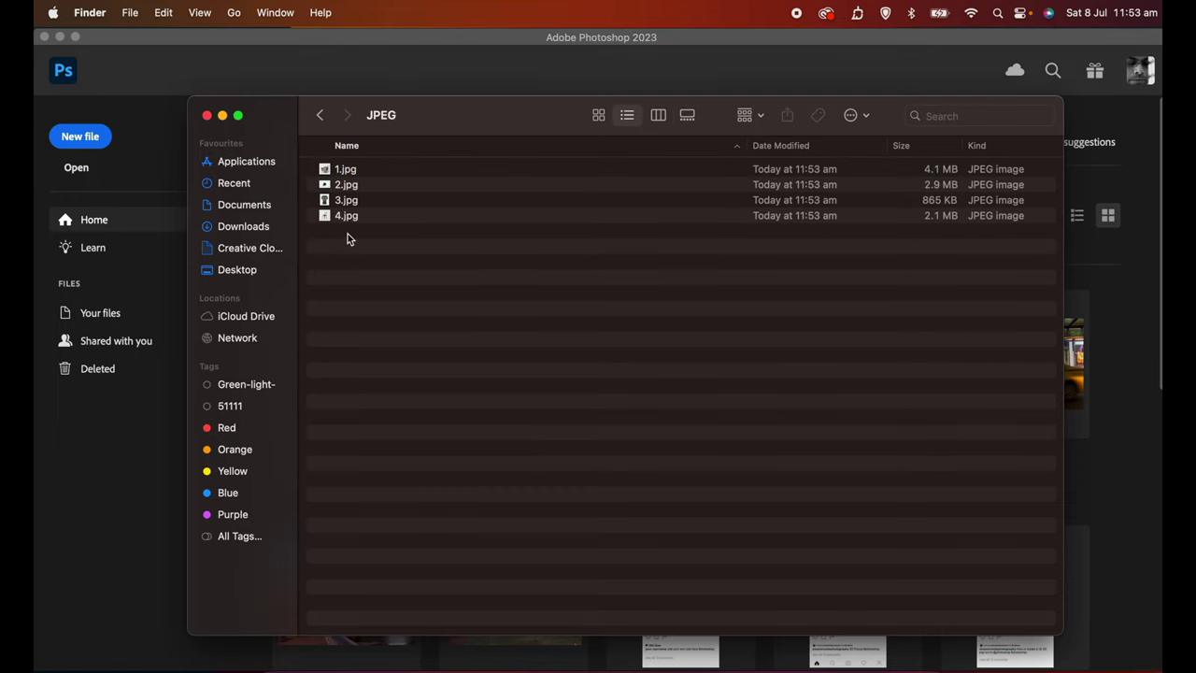
{"action": "left_click", "coordinate": [344, 171]}
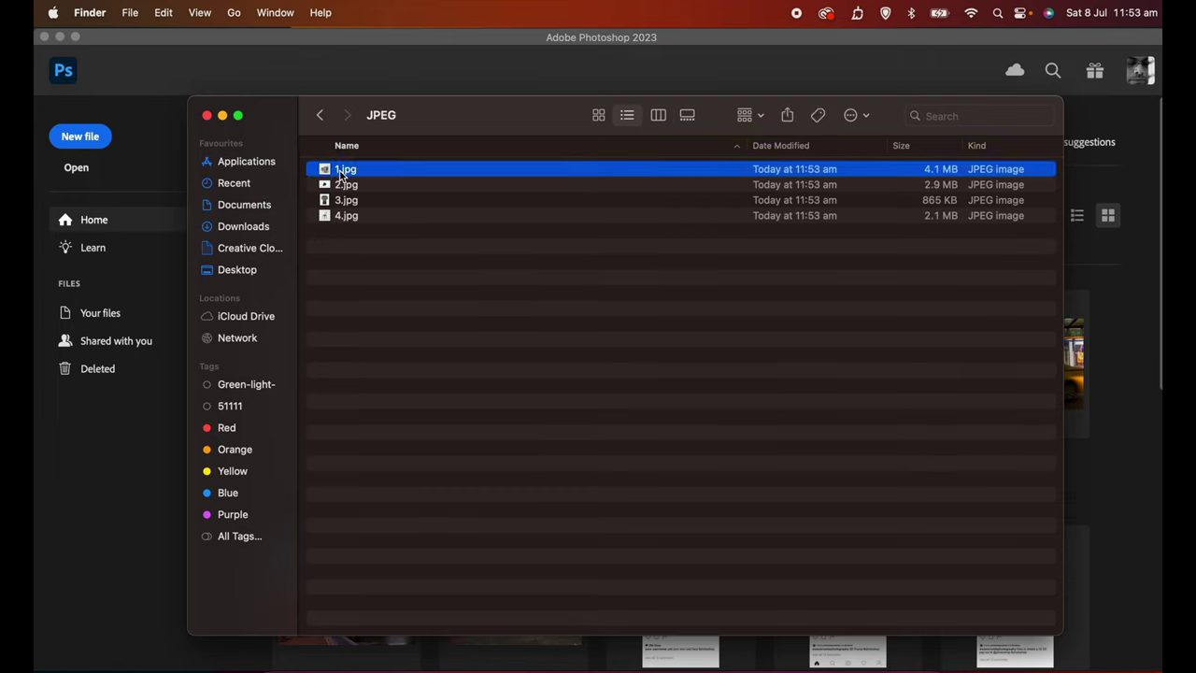
{"action": "left_click", "coordinate": [344, 216], "text": "shift"}
{"action": "right_click", "coordinate": [344, 224]}
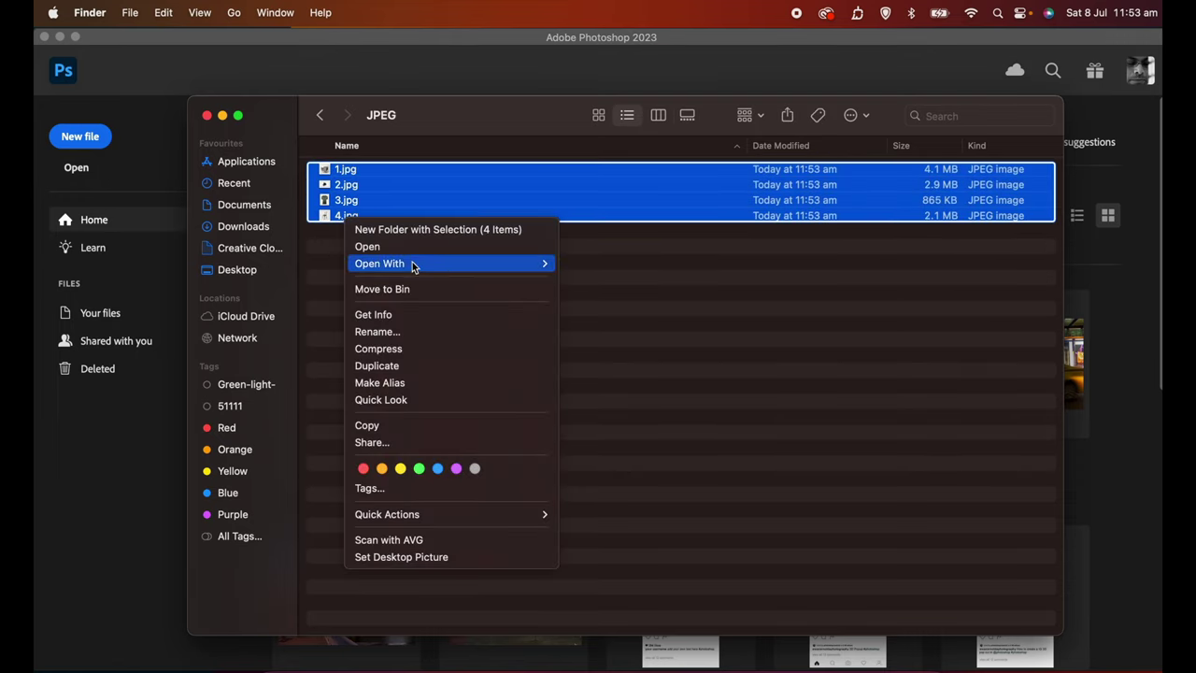
{"action": "mouse_move", "coordinate": [414, 263]}
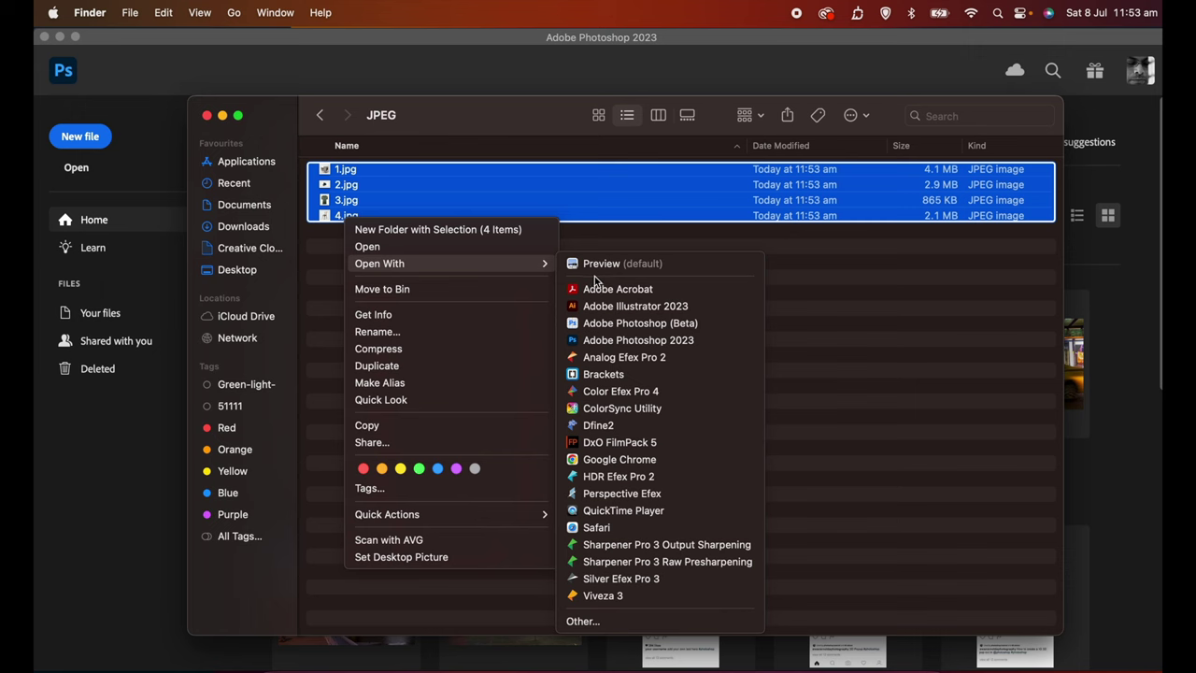
{"action": "left_click", "coordinate": [608, 342]}
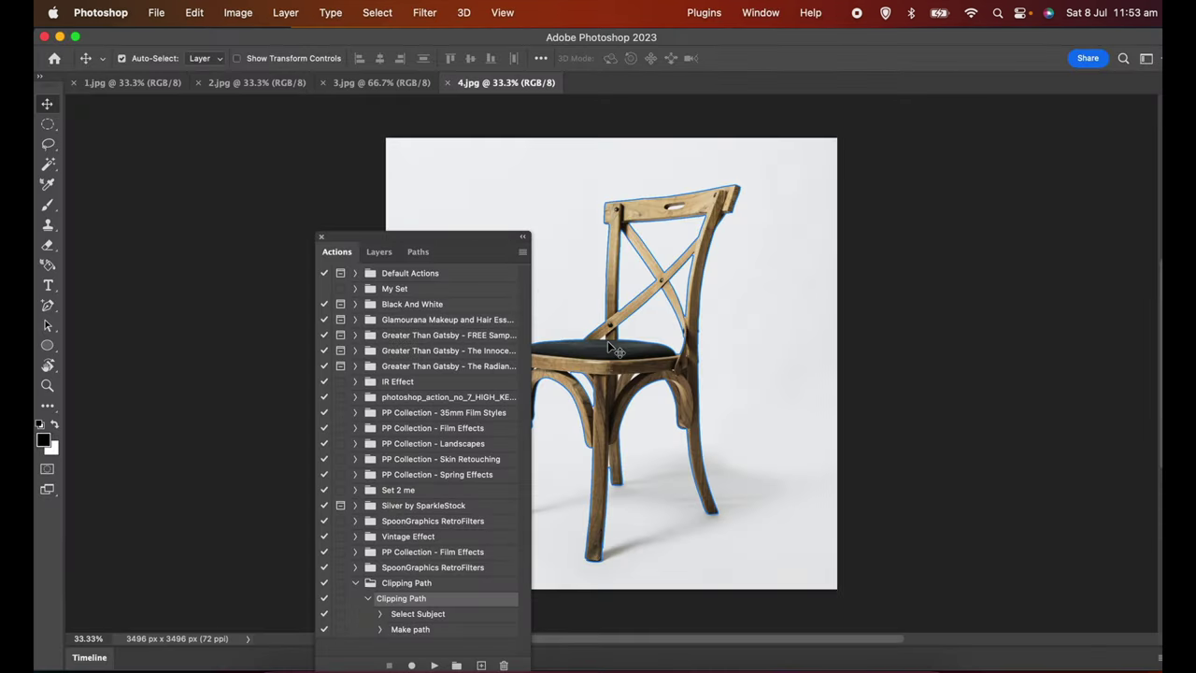
Move the Actions panel aside, show Paths, and check the Work Path on 3.jpg, 2.jpg and 1.jpg
{"action": "left_click_drag", "start_coordinate": [476, 237], "coordinate": [301, 124]}
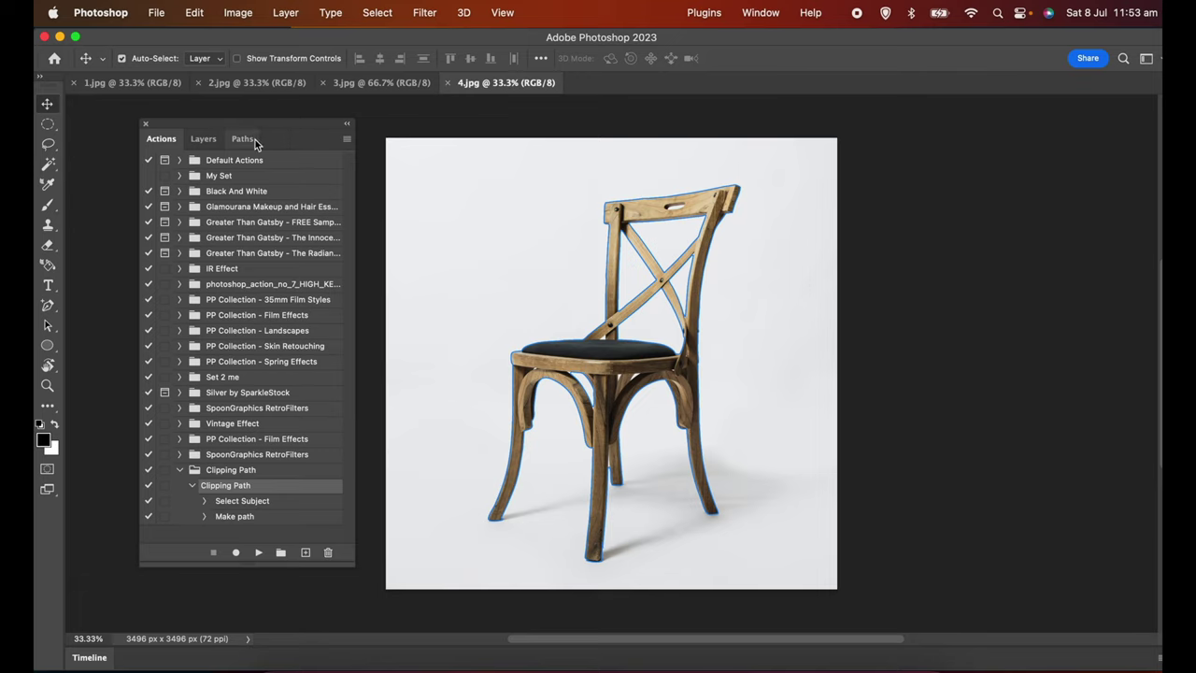
{"action": "left_click", "coordinate": [244, 138]}
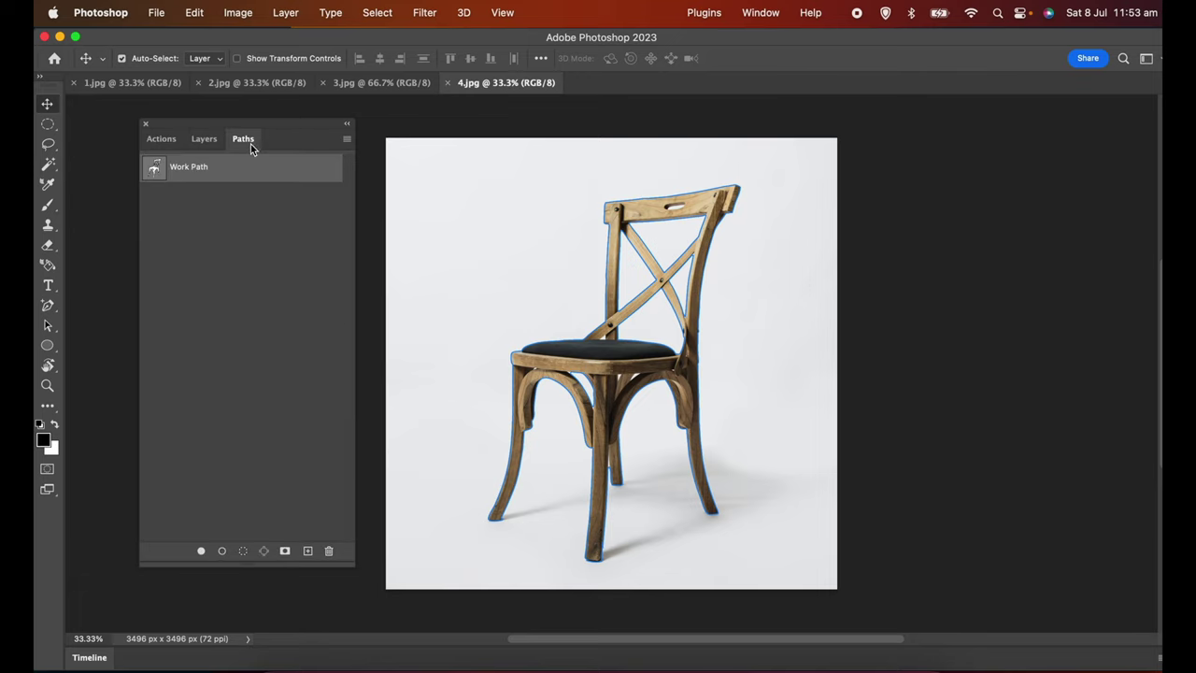
{"action": "left_click", "coordinate": [400, 84]}
{"action": "left_click", "coordinate": [273, 83]}
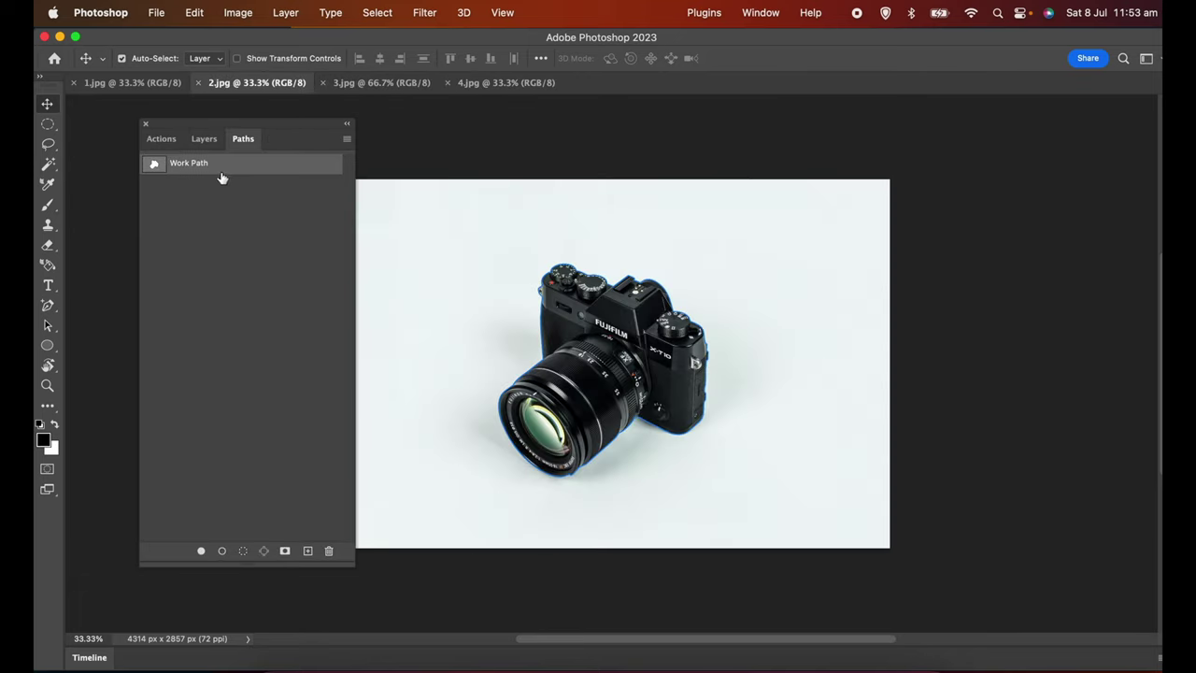
{"action": "left_click", "coordinate": [132, 83]}
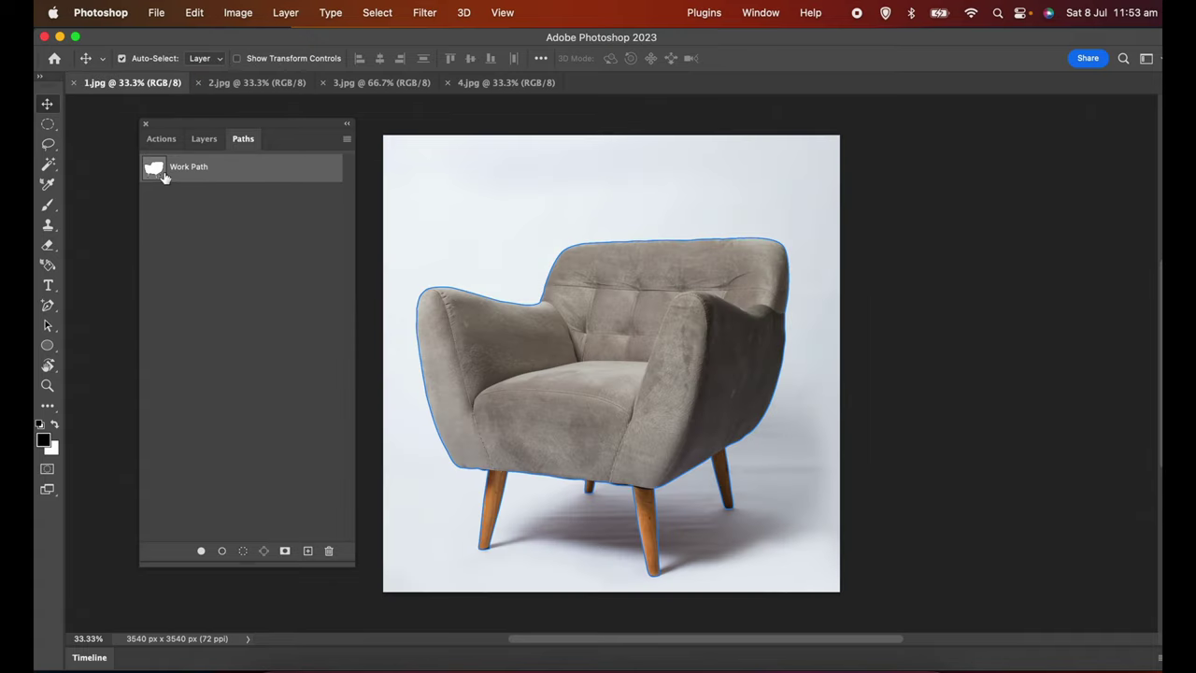